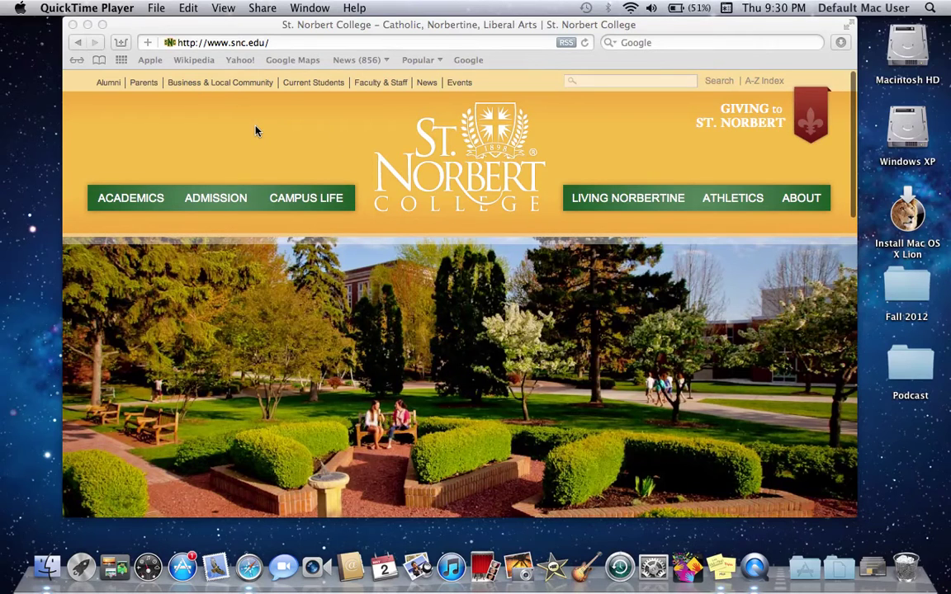
click(369, 28)
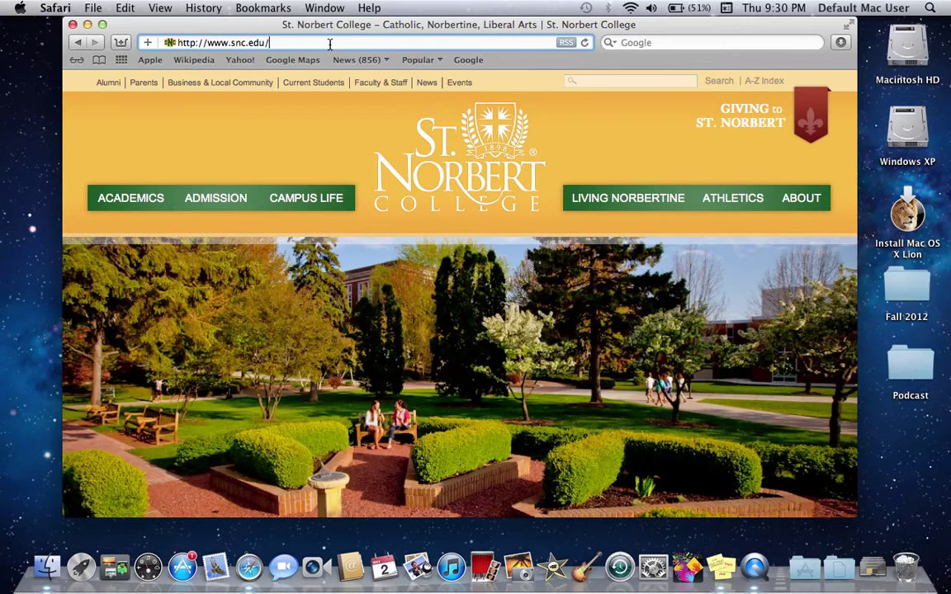
- Go to the SNoodle site and log in with the student's username and password
text(snoodle)
key(Return)
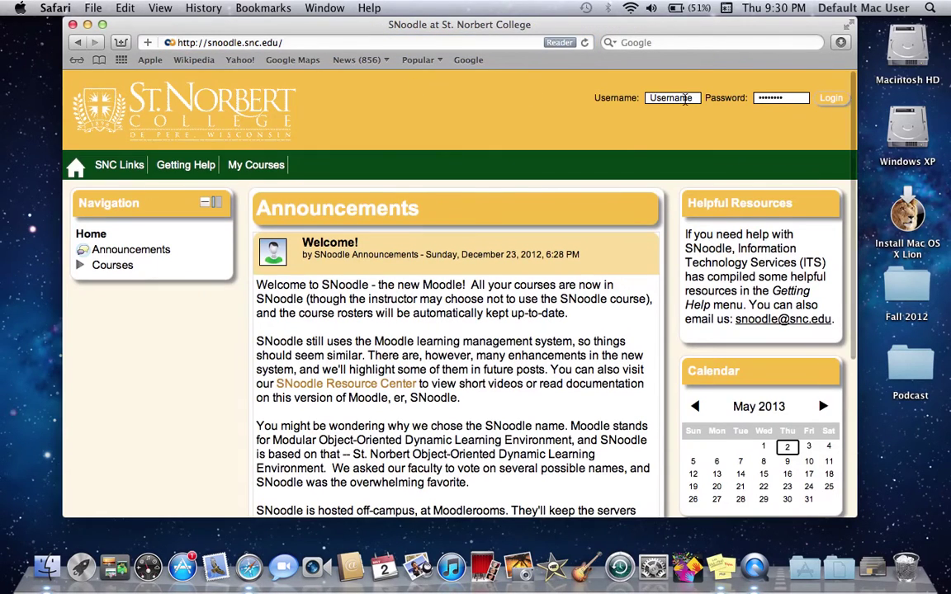
key(Tab)
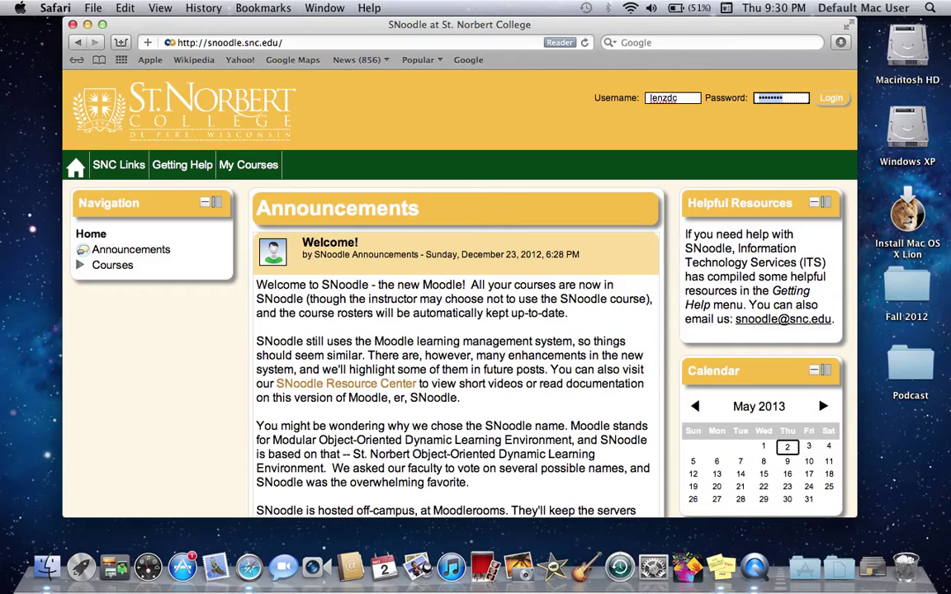
key(Return)
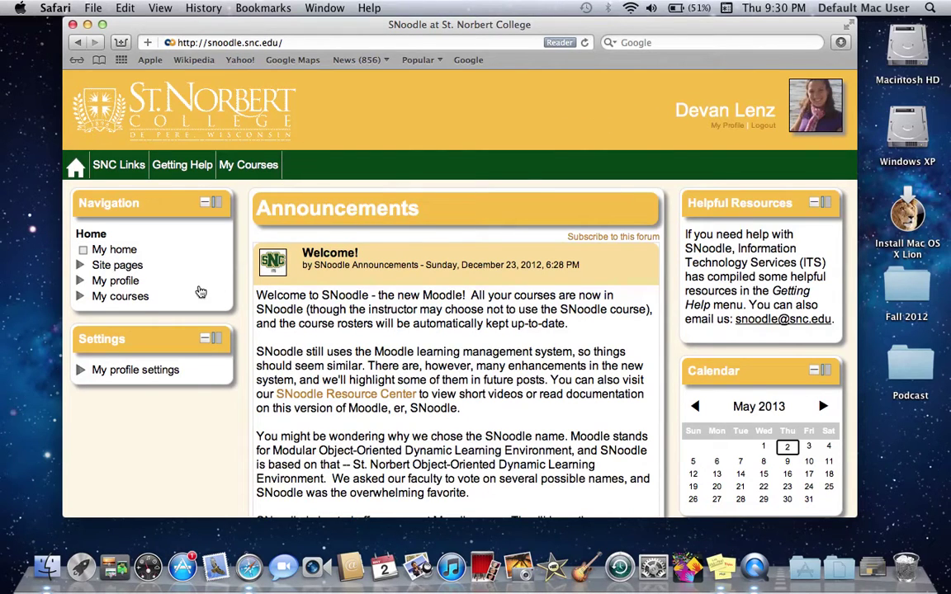
- Open course EDUC120A-SP13 and download the Inspiring Teachers Podcast Template from Key Resources
click(122, 297)
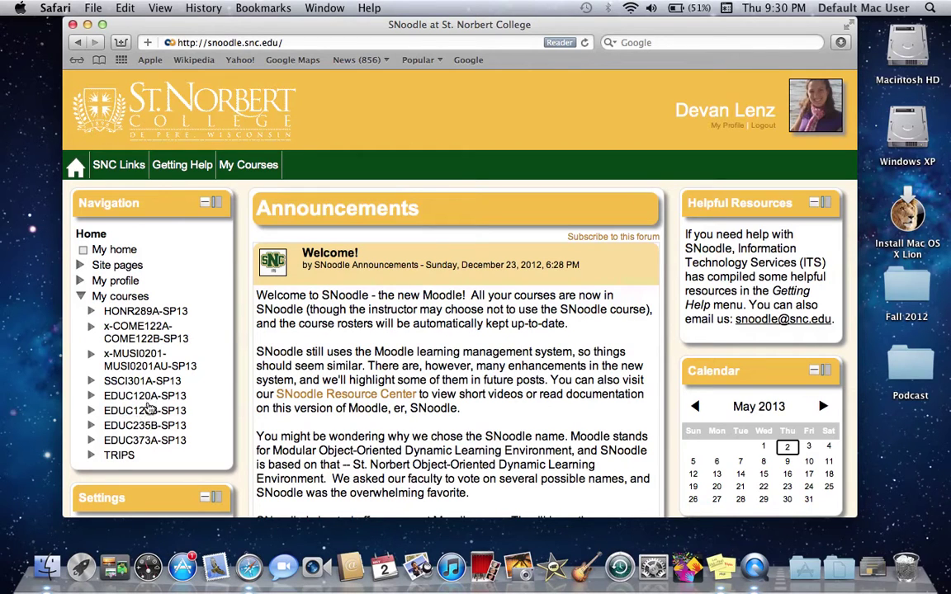
click(145, 396)
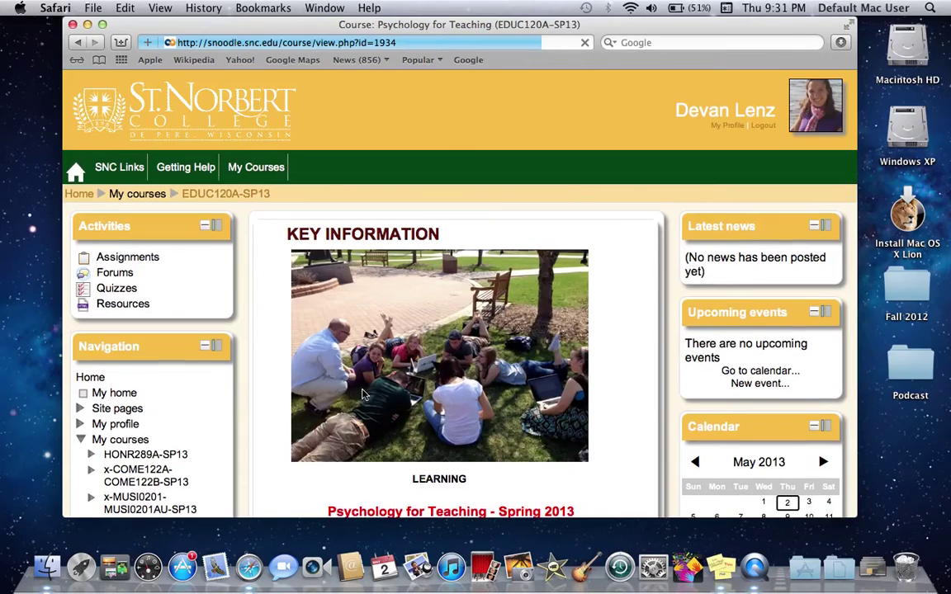
scroll(500, 384, down, 10)
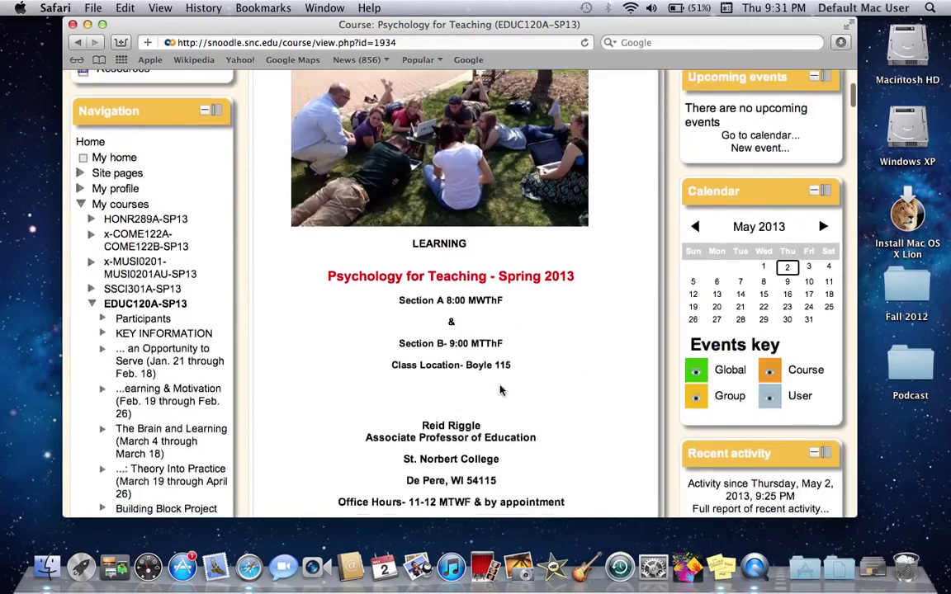
scroll(500, 390, down, 10)
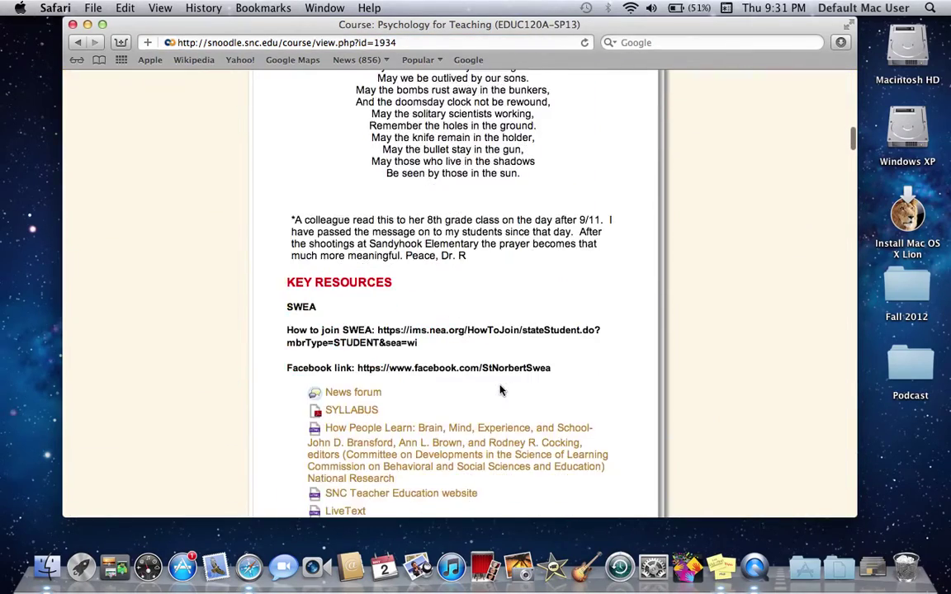
scroll(500, 390, down, 5)
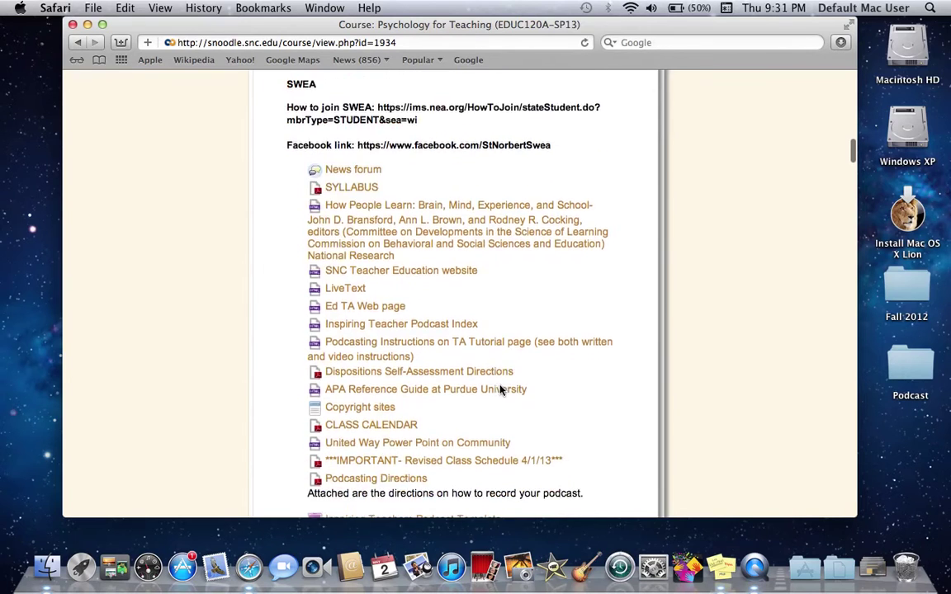
scroll(500, 391, down, 2)
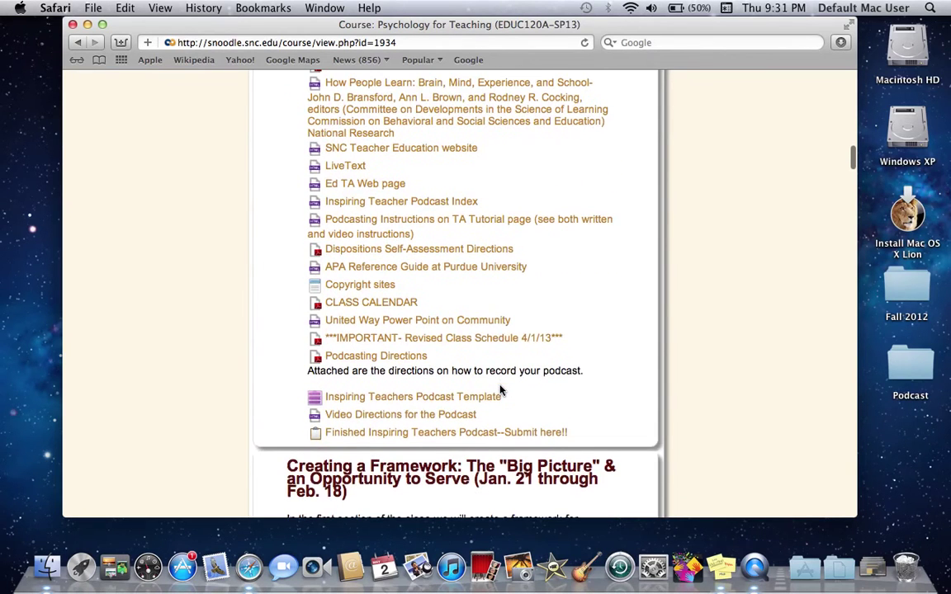
click(395, 398)
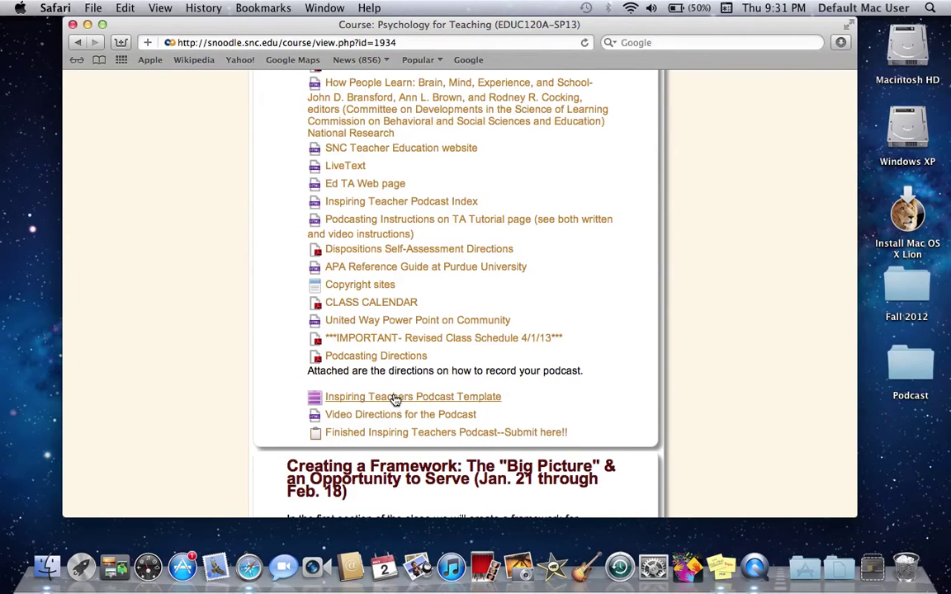
- Open Inspiring Teachers Podcast Template-6.band from the Downloads stack in GarageBand
click(805, 568)
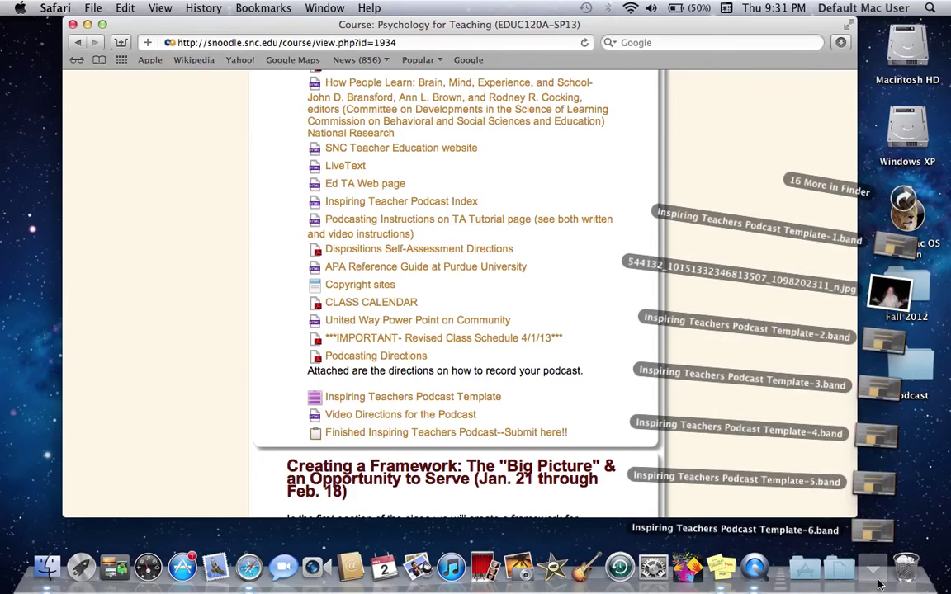
click(877, 529)
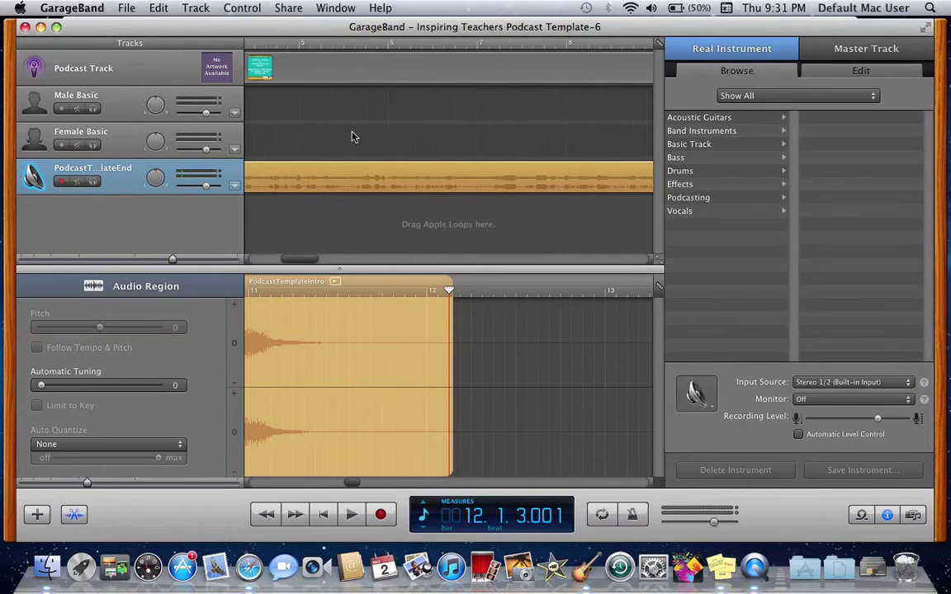
- Zoom into the timeline and place the playhead at measure 12, where the intro ends
key(ctrl+Right)
scroll(575, 107, right, 10)
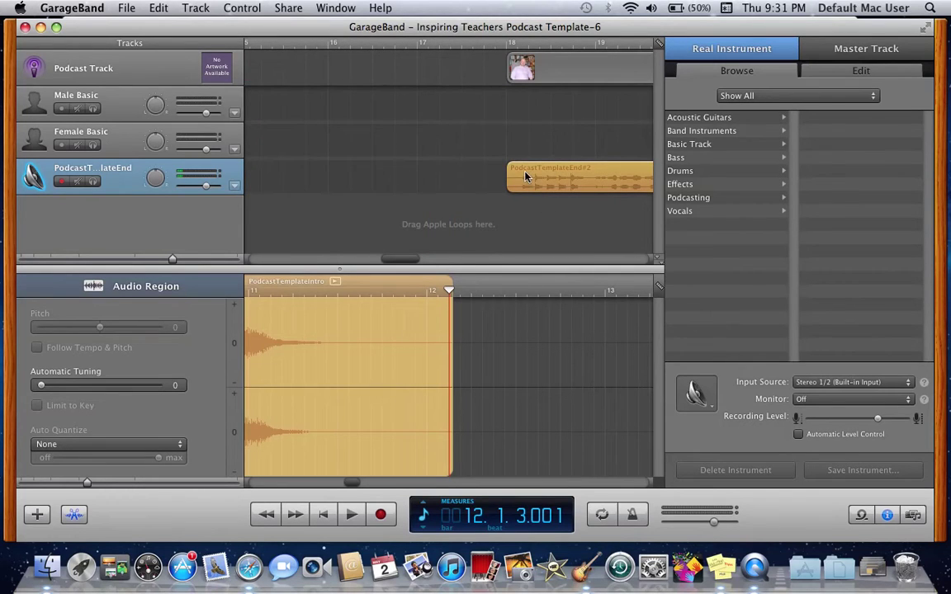
scroll(525, 176, left, 7)
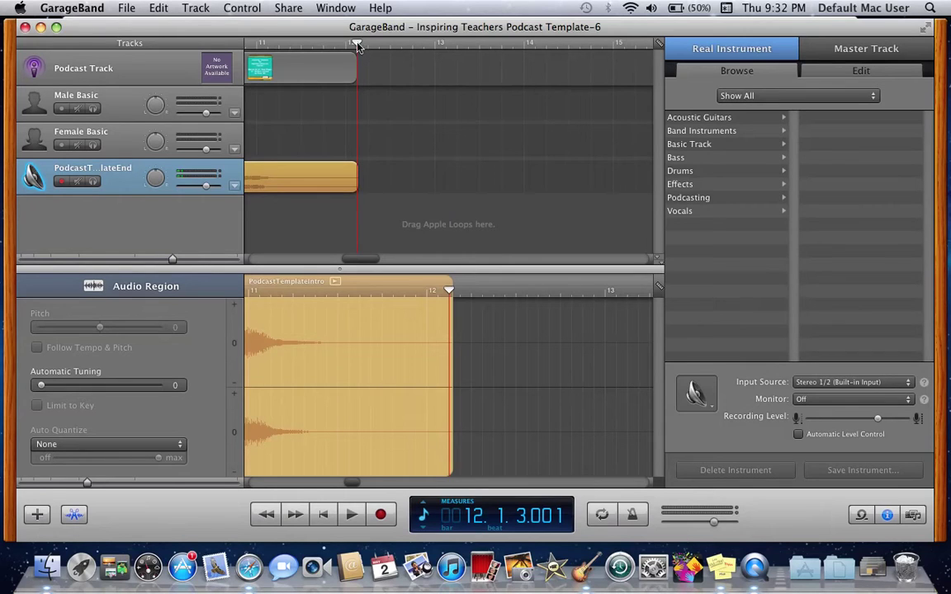
mouse_move(357, 46)
mouse_down()
mouse_move(399, 44)
mouse_move(362, 55)
mouse_up()
- Select Female Basic, mute the PodcastTemplateEnd track, and start recording a voice take from bar 12
click(122, 148)
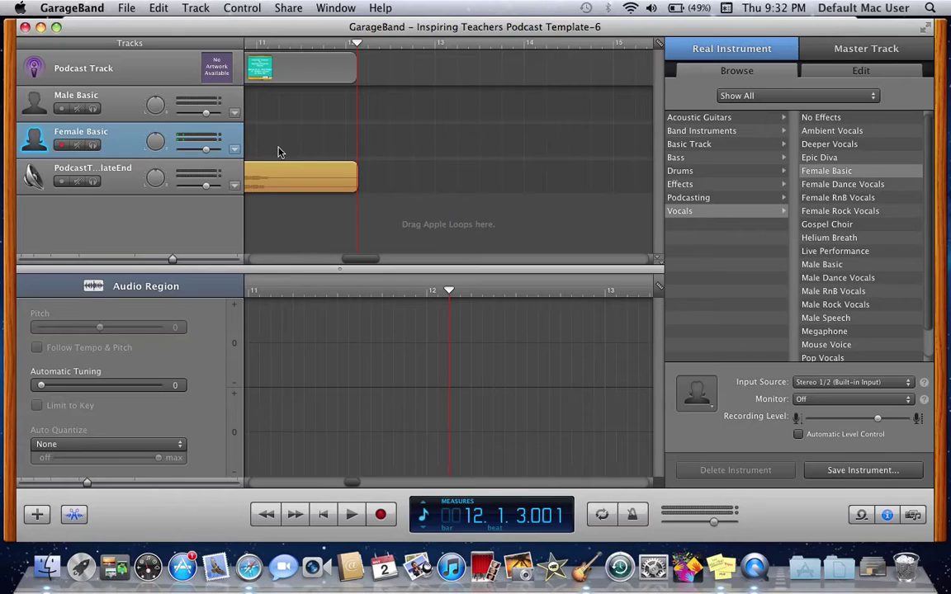
click(79, 182)
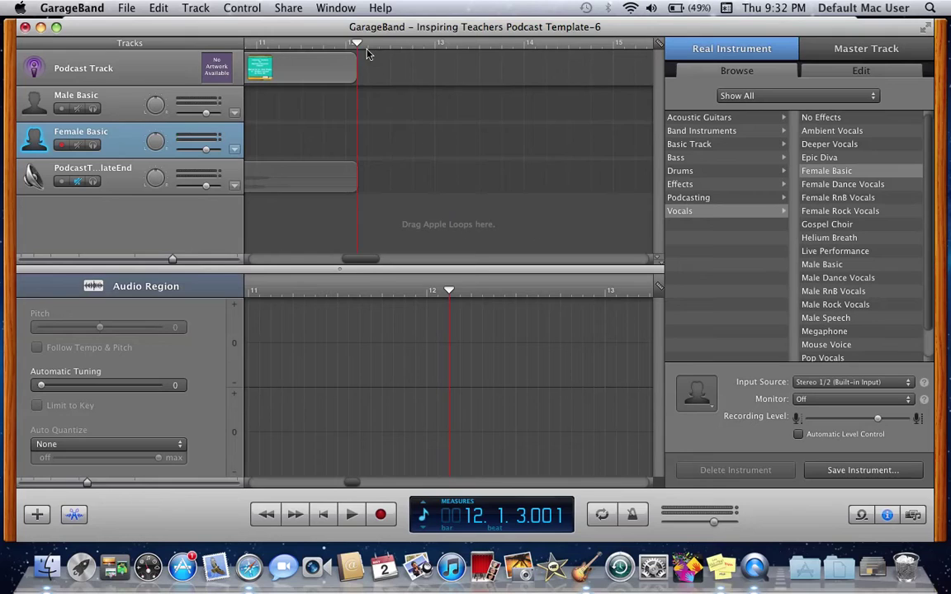
click(381, 516)
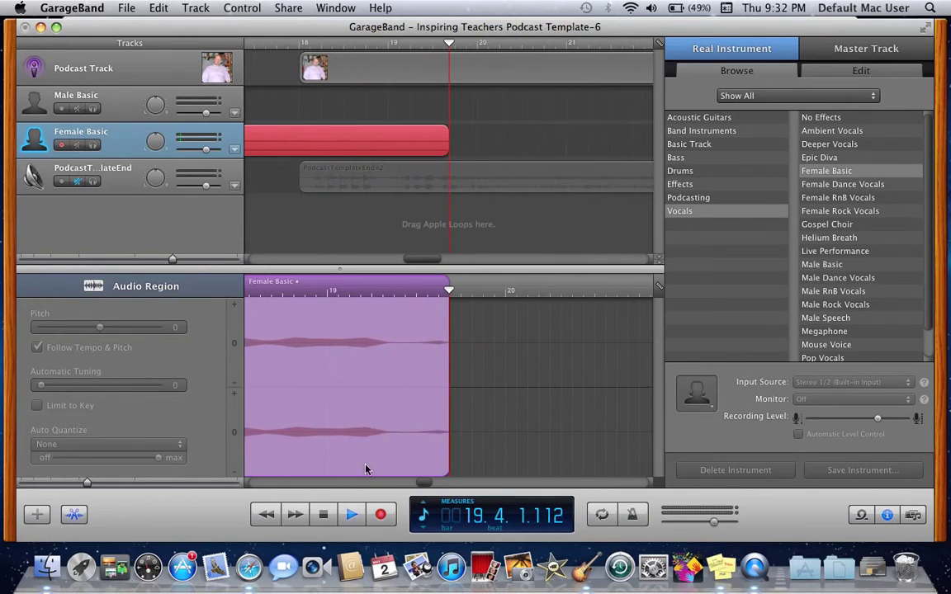
- Stop the voice recording on the Female Basic track
click(324, 520)
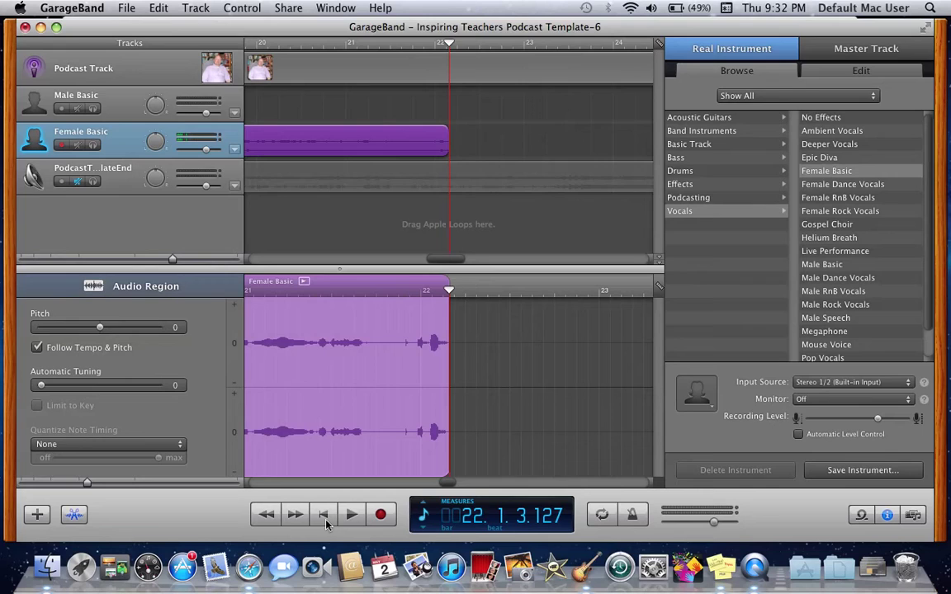
scroll(369, 244, left, 3)
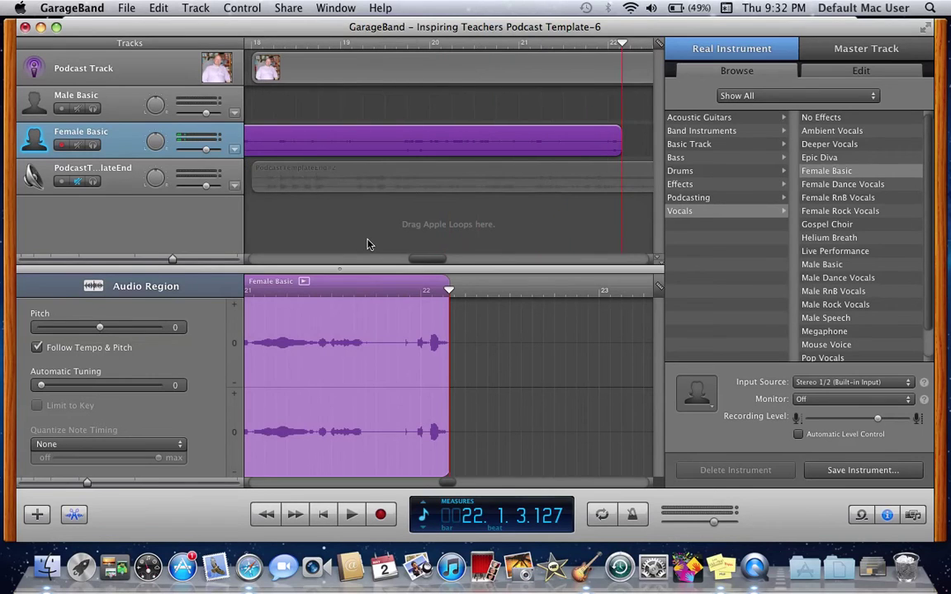
scroll(323, 123, left, 2)
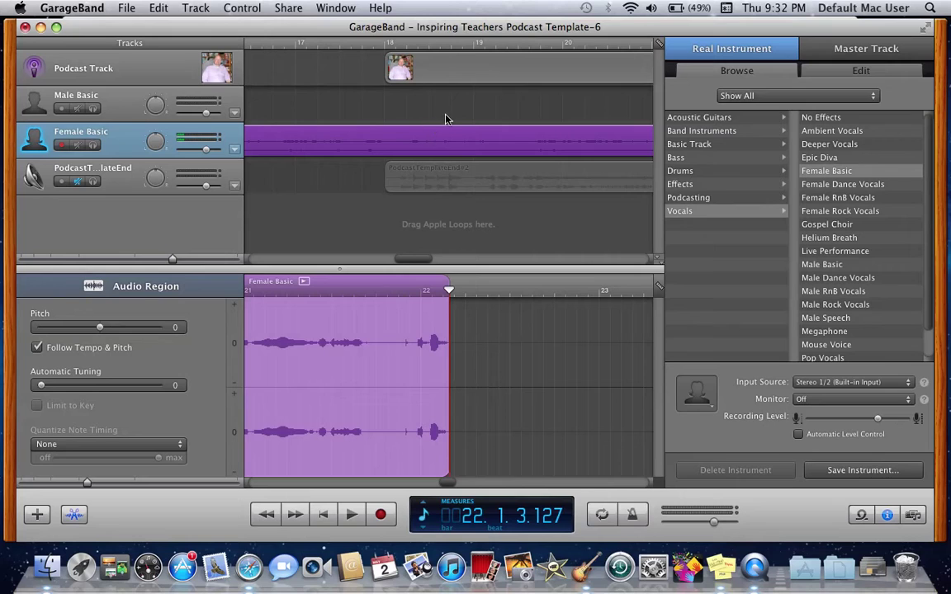
scroll(446, 120, right, 3)
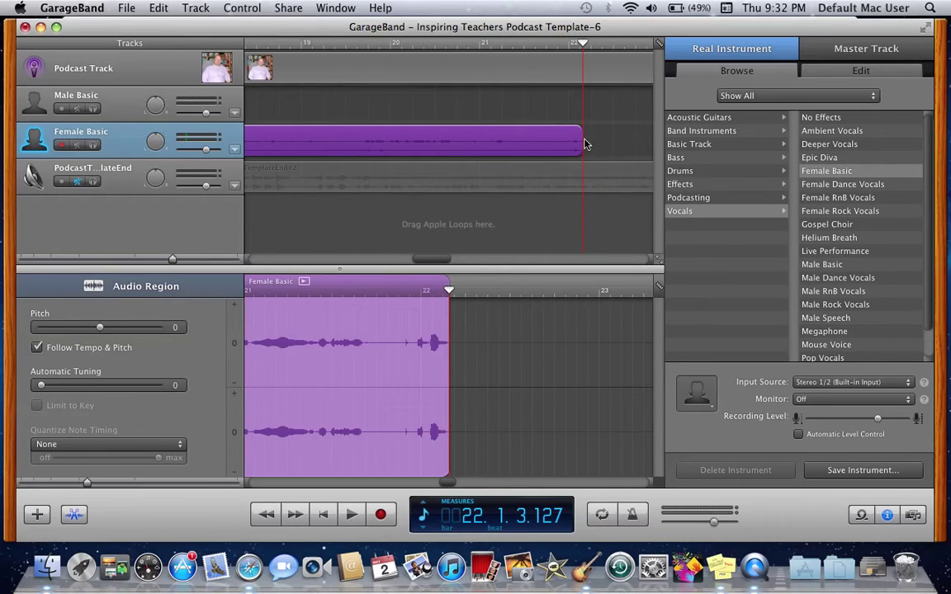
- Move the closing photo marker and PodcastTemplateEnd#2 clip to bar 22, where the take ends
mouse_move(334, 79)
mouse_down()
mouse_move(532, 82)
mouse_move(569, 66)
mouse_move(628, 77)
mouse_up()
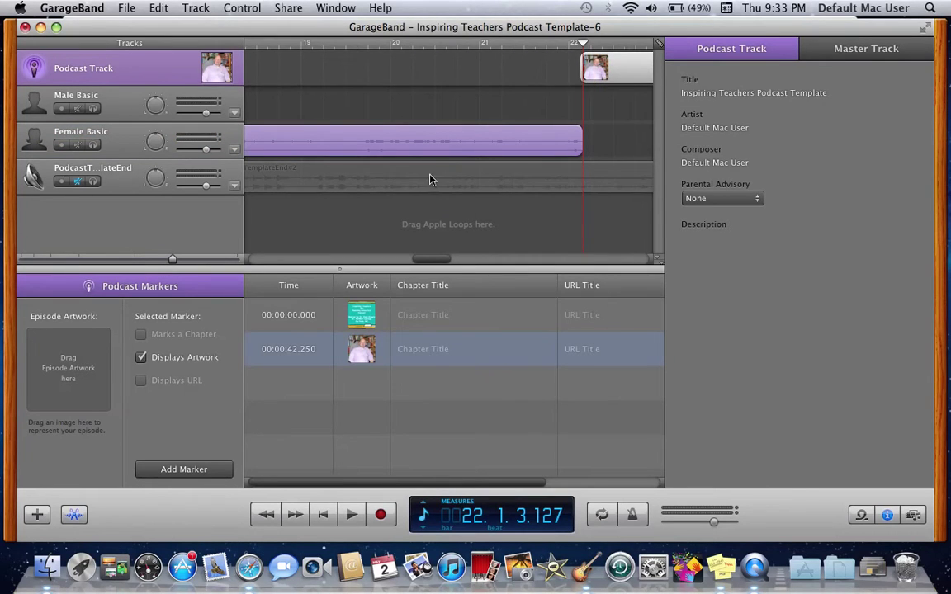
drag(566, 176, 544, 174)
drag(425, 176, 606, 177)
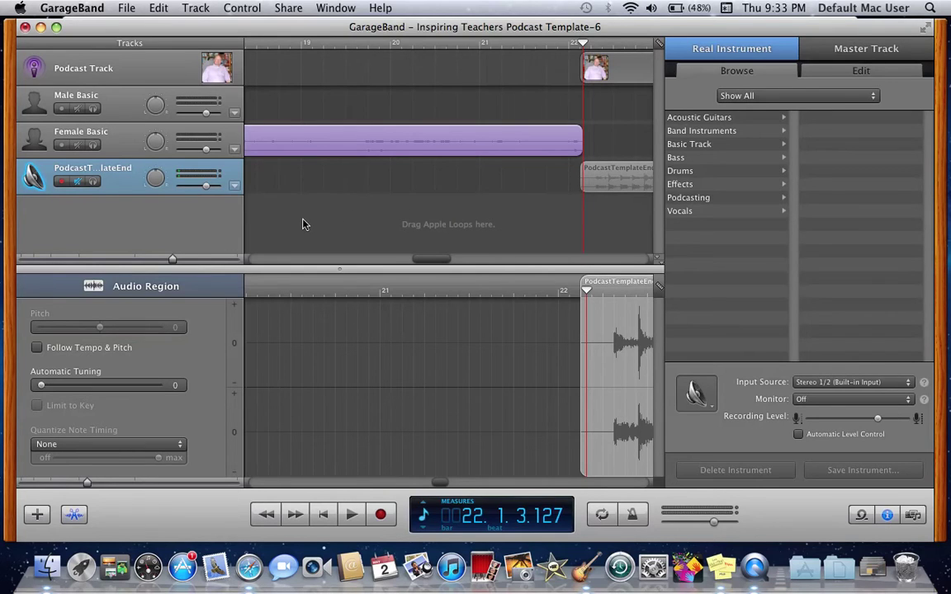
- Add the dark-background portrait from the Photos library to the Podcast Track as artwork
scroll(302, 223, left, 2)
scroll(302, 223, left, 10)
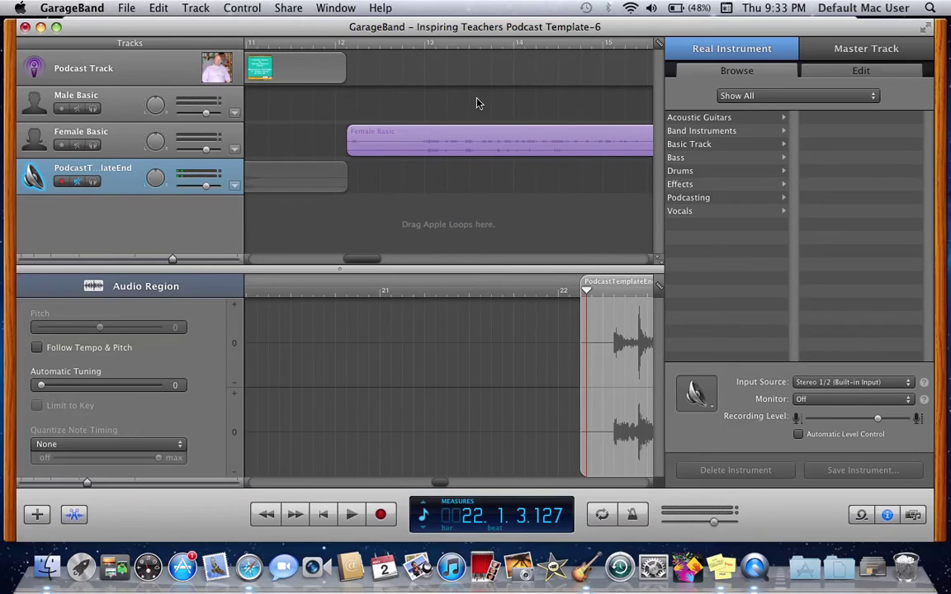
click(912, 515)
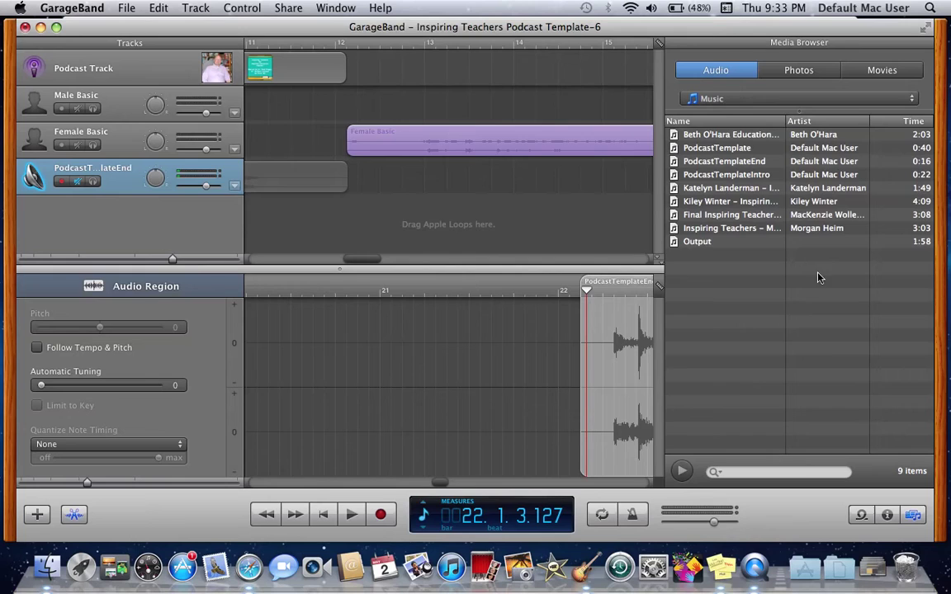
click(812, 76)
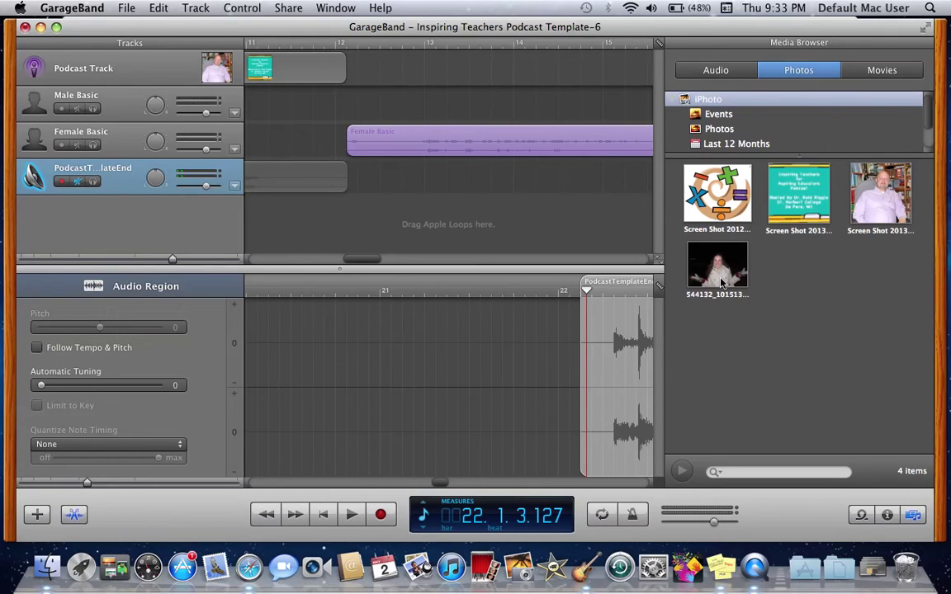
mouse_move(716, 265)
mouse_down()
mouse_move(652, 252)
mouse_move(443, 78)
mouse_up()
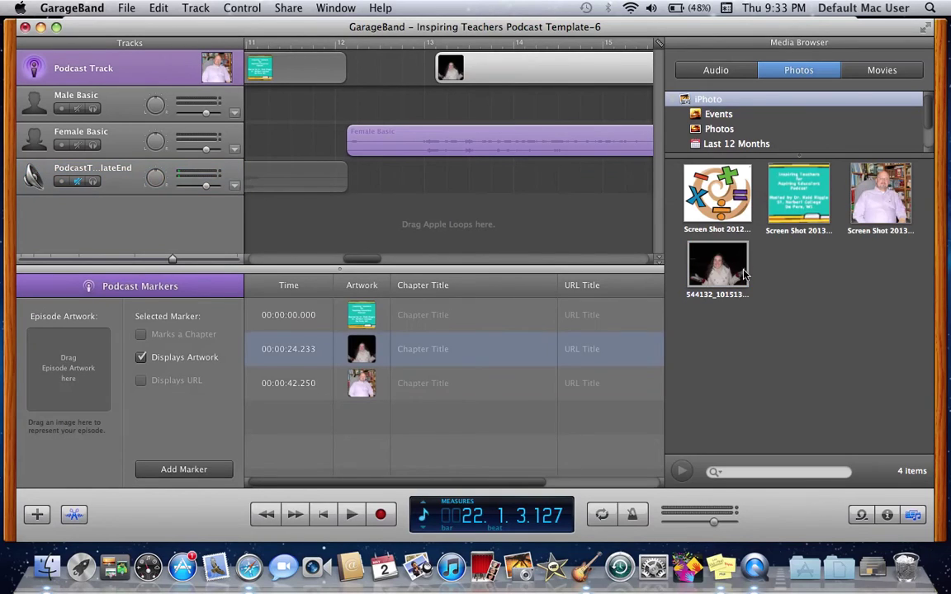
- Position the portrait at 00:00:22.250 and stretch it to the closing artwork marker
mouse_move(455, 62)
mouse_down()
mouse_move(321, 62)
mouse_move(367, 62)
mouse_up()
scroll(396, 155, right, 10)
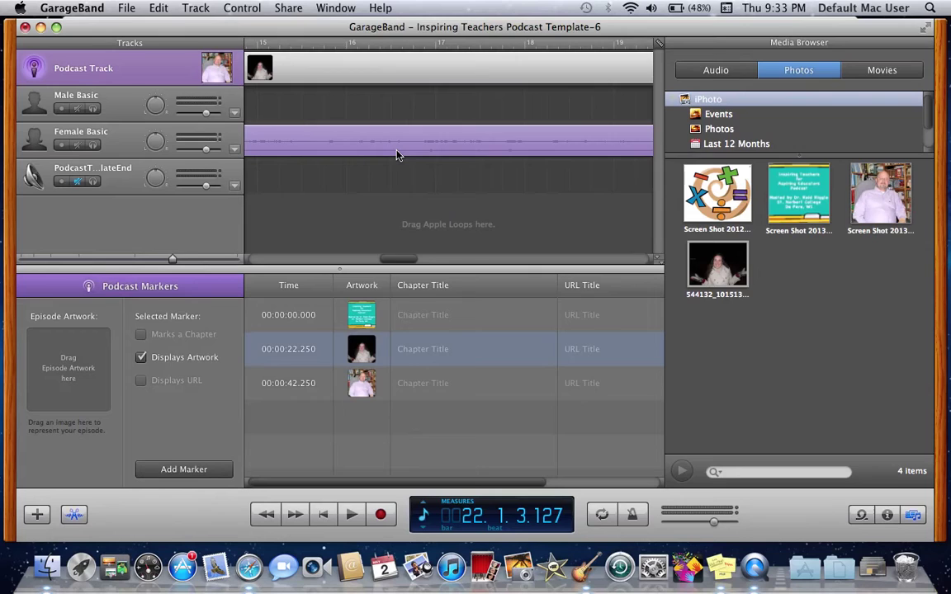
scroll(397, 155, right, 3)
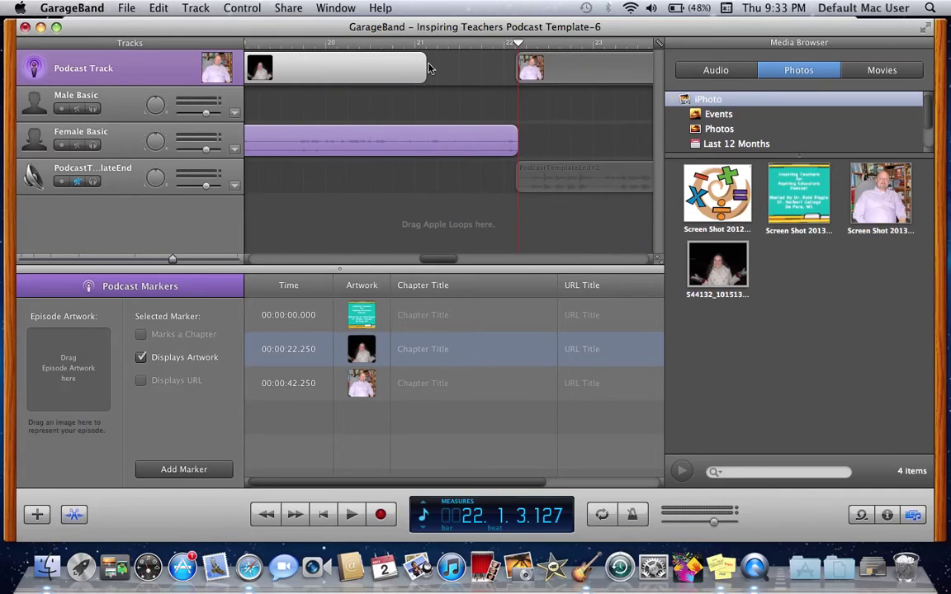
drag(423, 73, 512, 76)
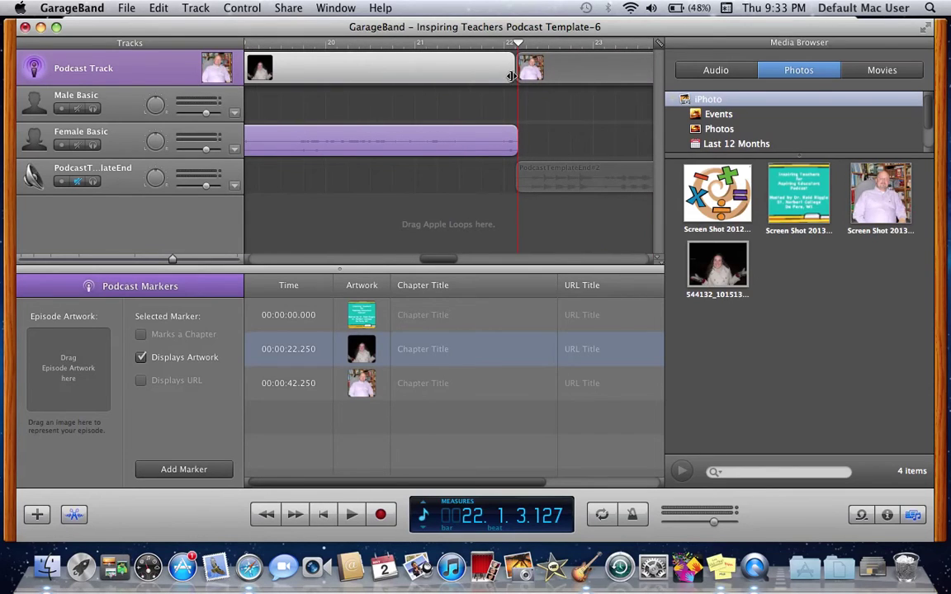
scroll(475, 165, left, 3)
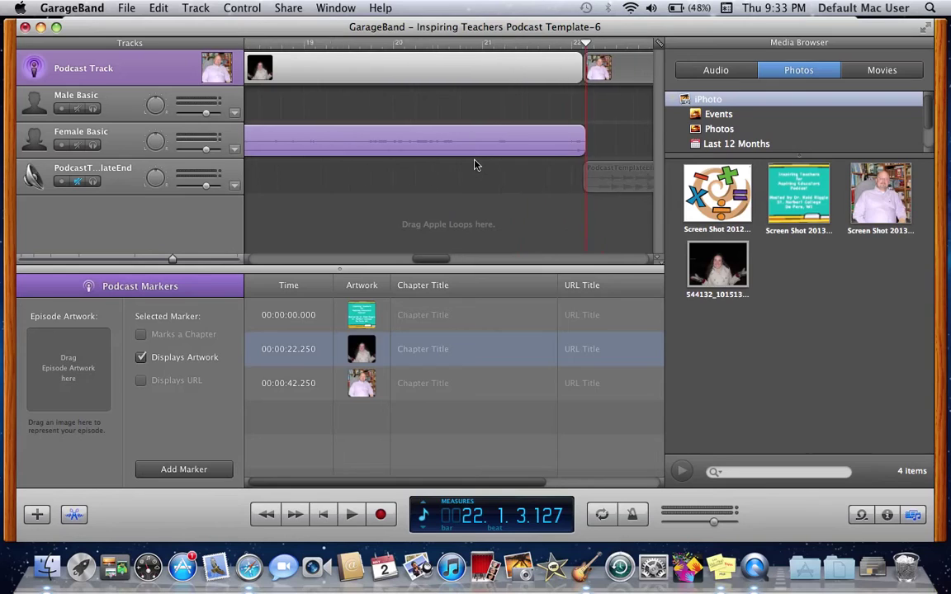
- Record a short extra take on Female Basic, then delete it, leaving only the original
scroll(404, 166, left, 2)
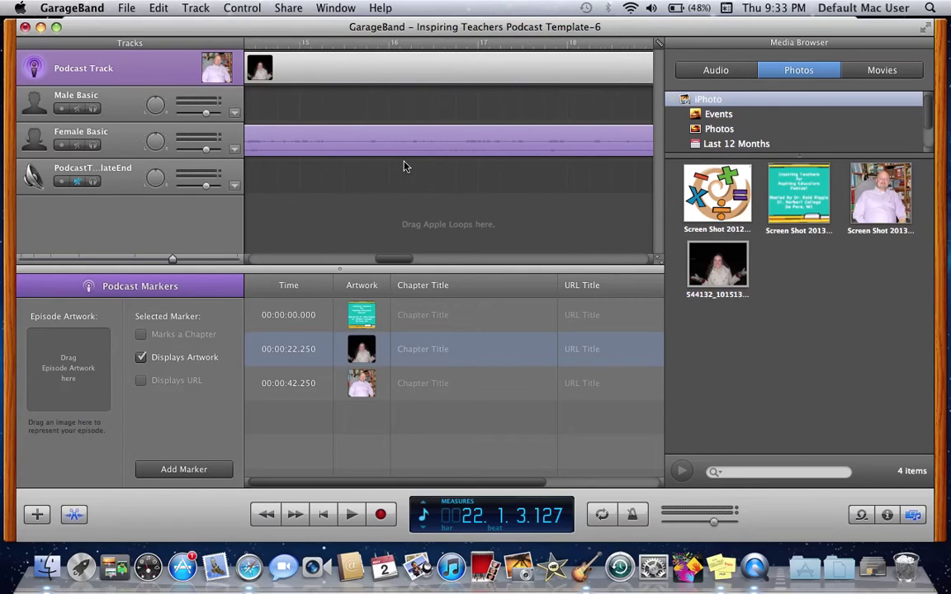
scroll(404, 166, right, 5)
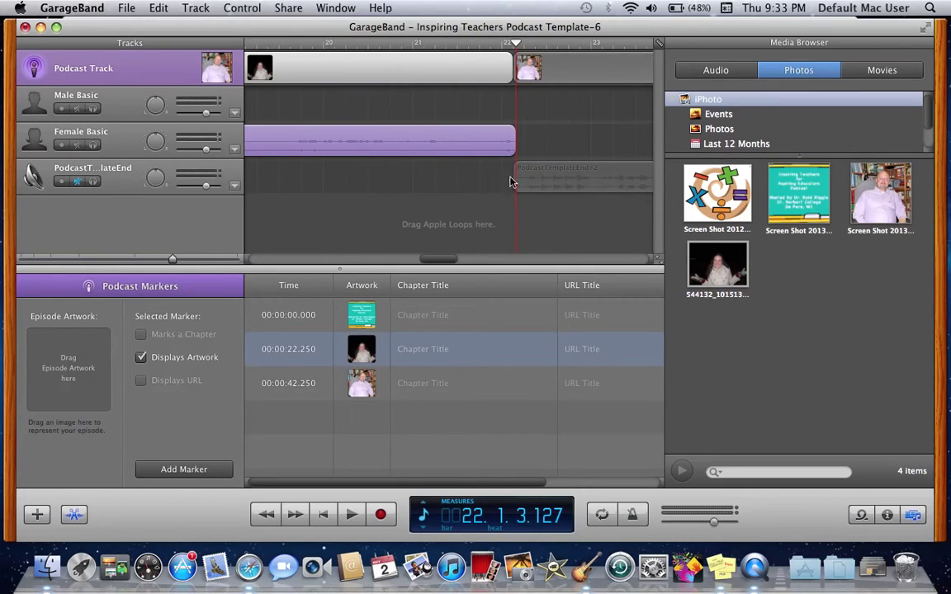
double_click(419, 144)
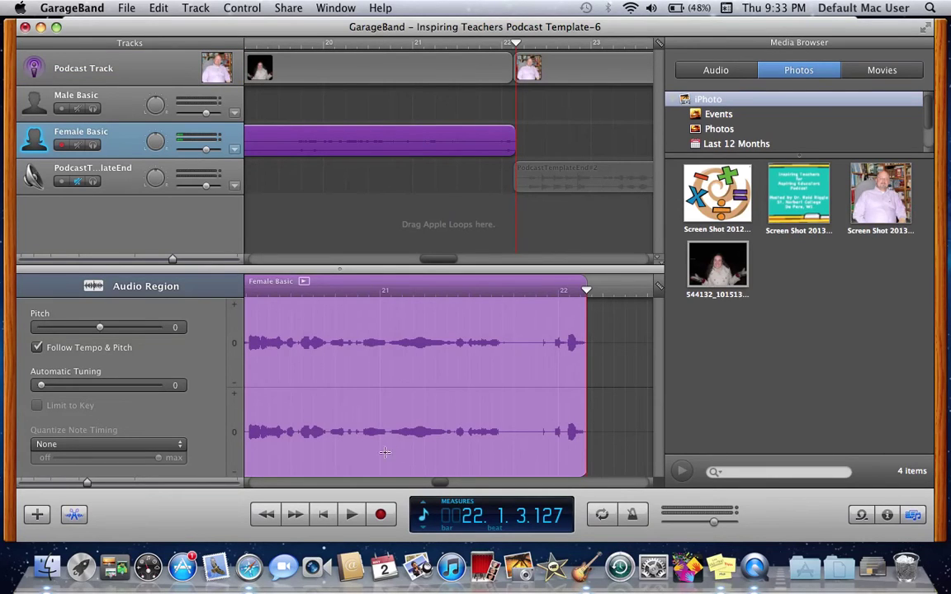
click(379, 516)
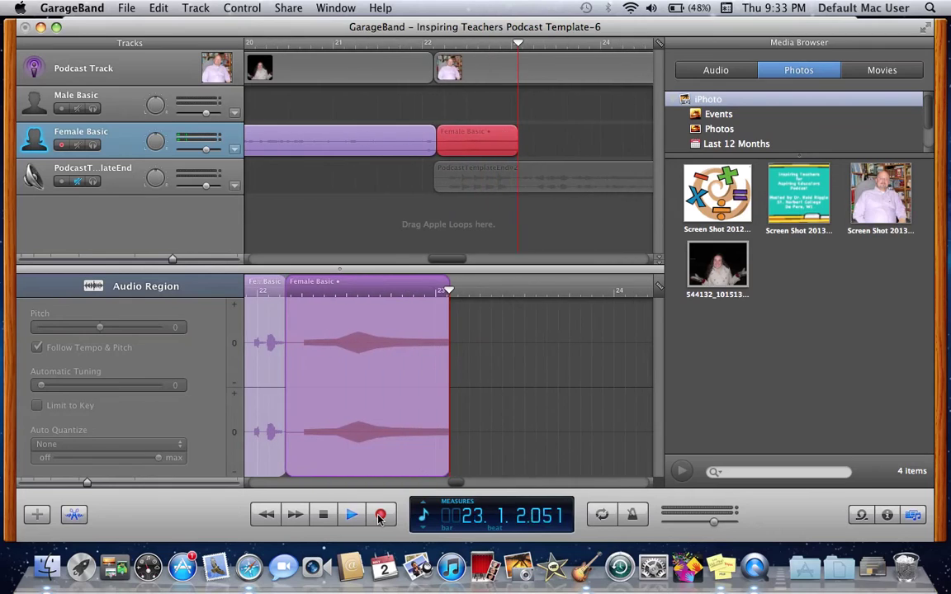
click(323, 515)
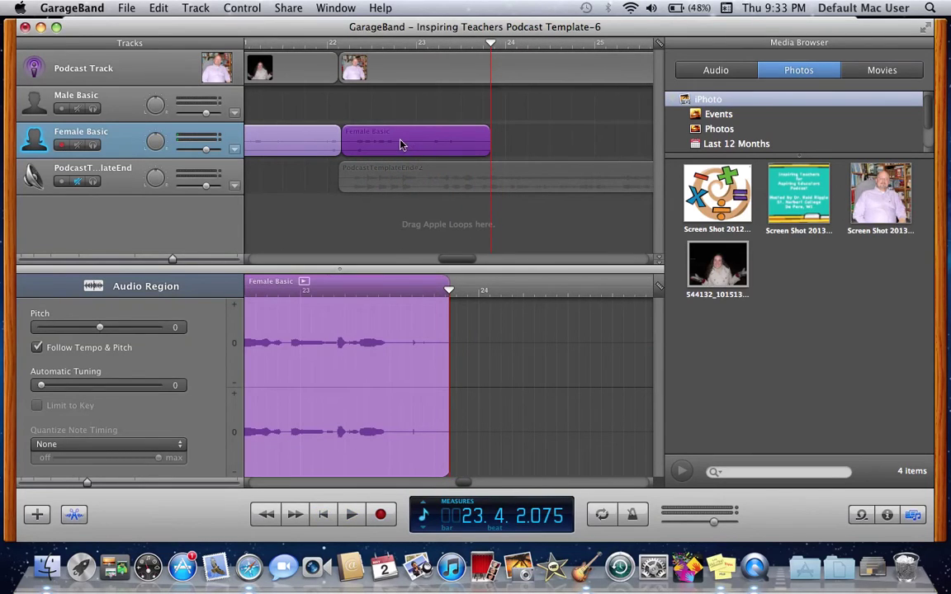
key(Delete)
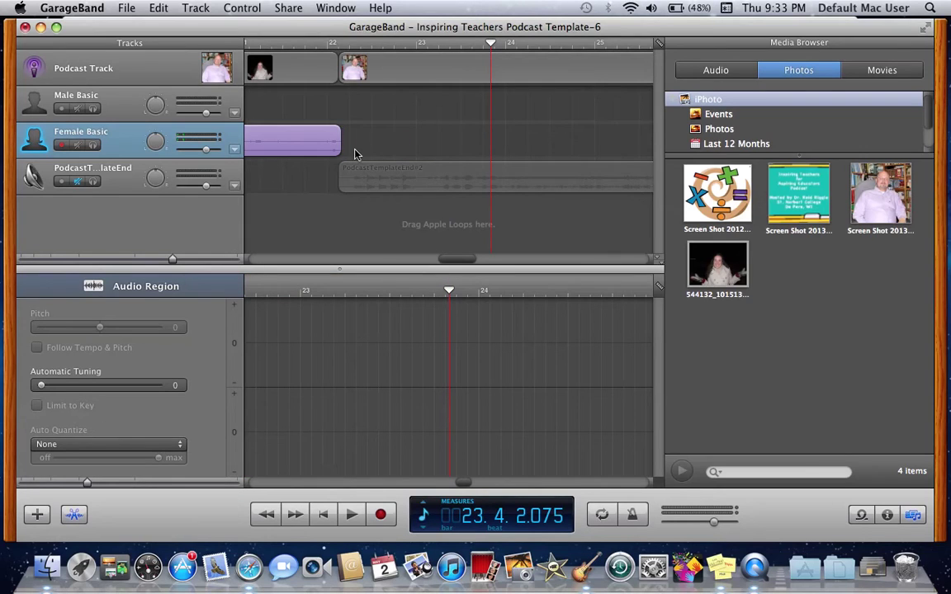
- Unmute the PodcastTemplateEnd track so its PodcastTemplateIntro clip plays again
scroll(355, 154, left, 5)
scroll(355, 153, left, 10)
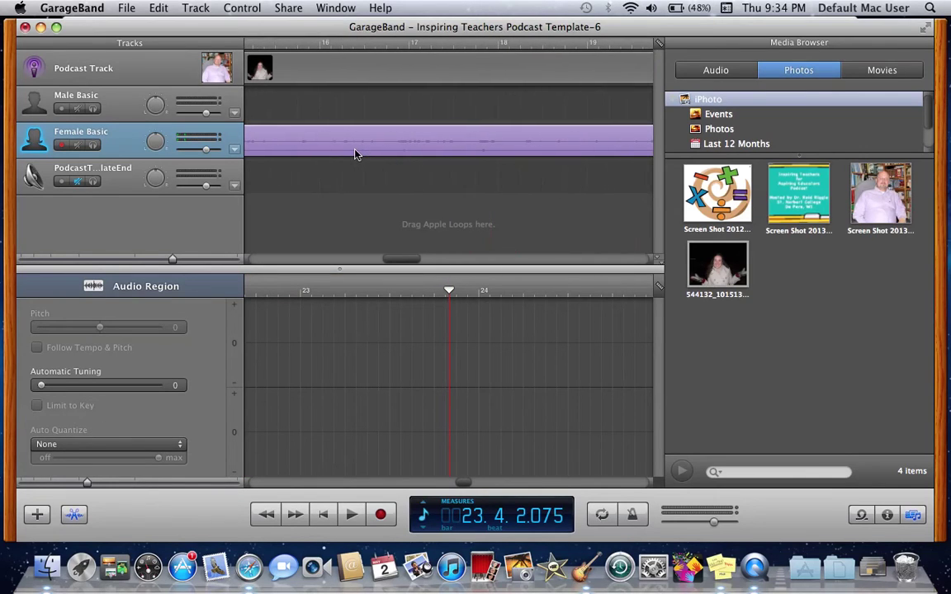
scroll(354, 153, left, 5)
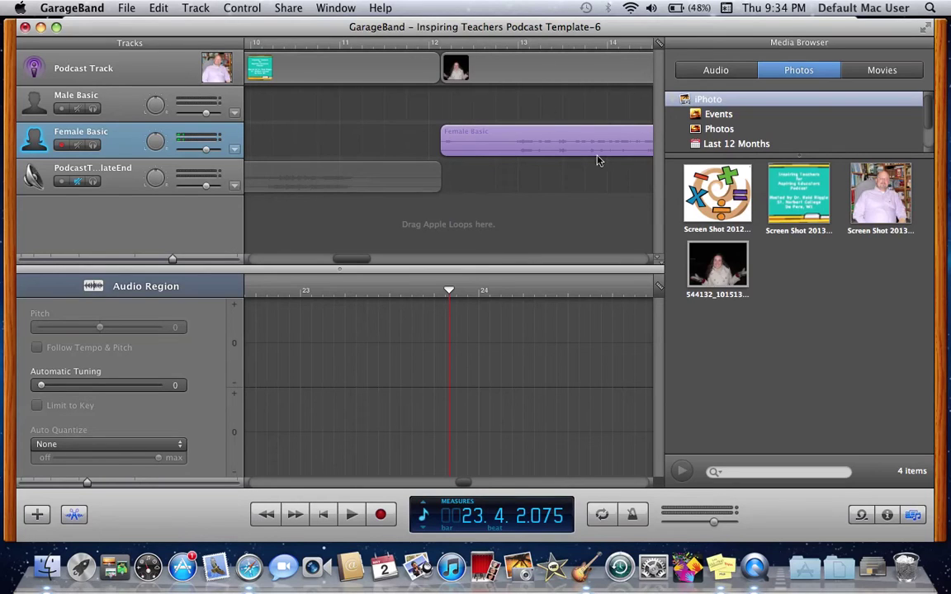
scroll(462, 136, left, 10)
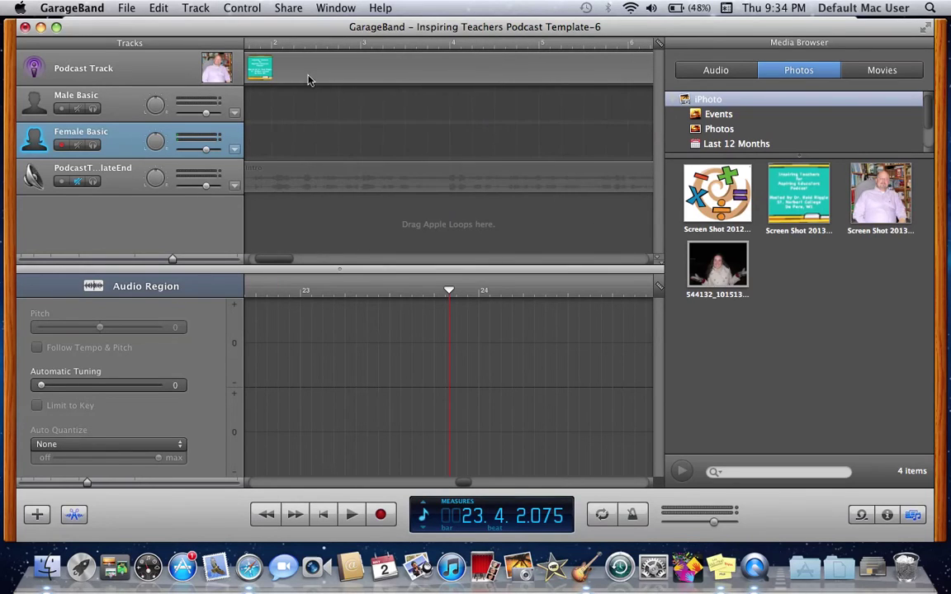
scroll(369, 113, right, 20)
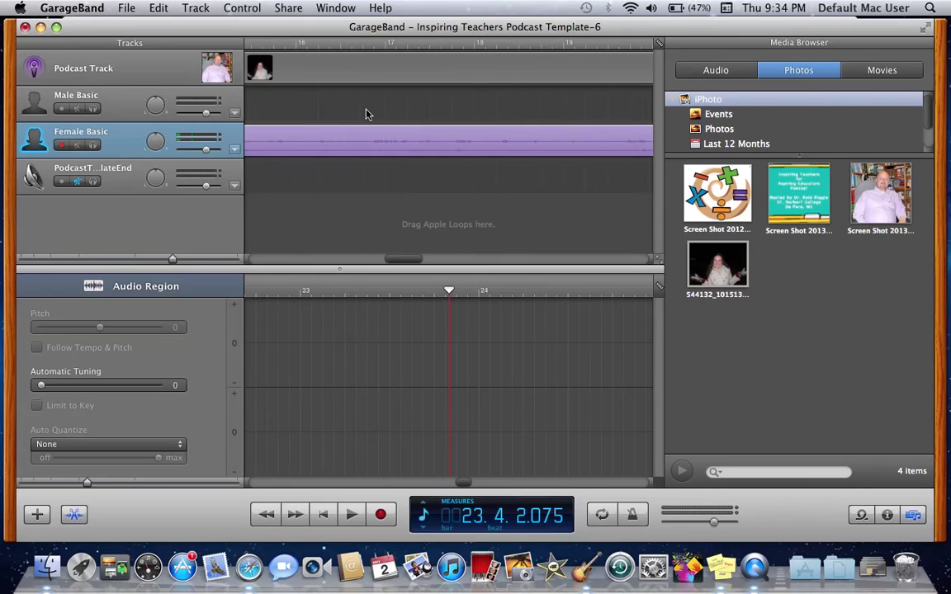
scroll(368, 114, left, 18)
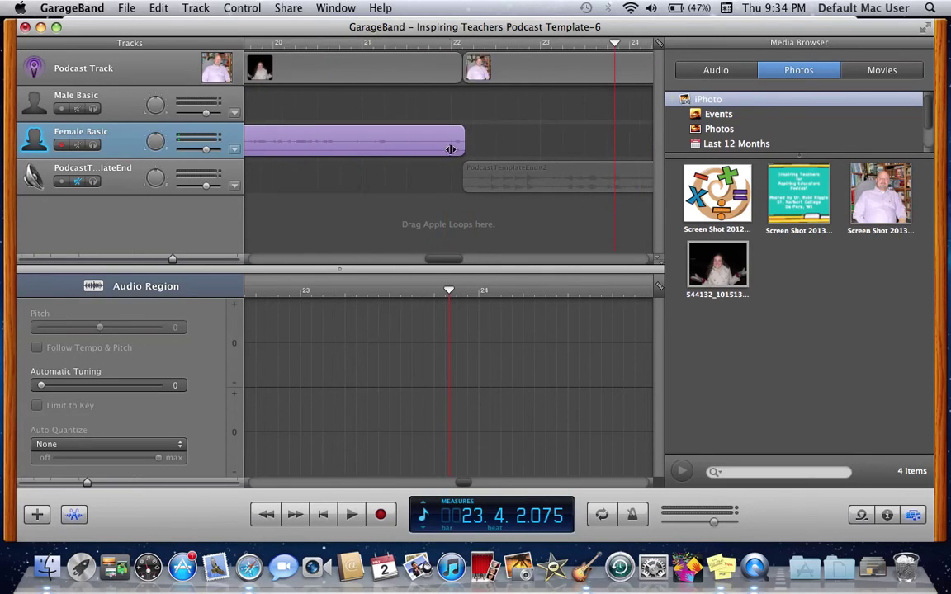
scroll(451, 155, left, 3)
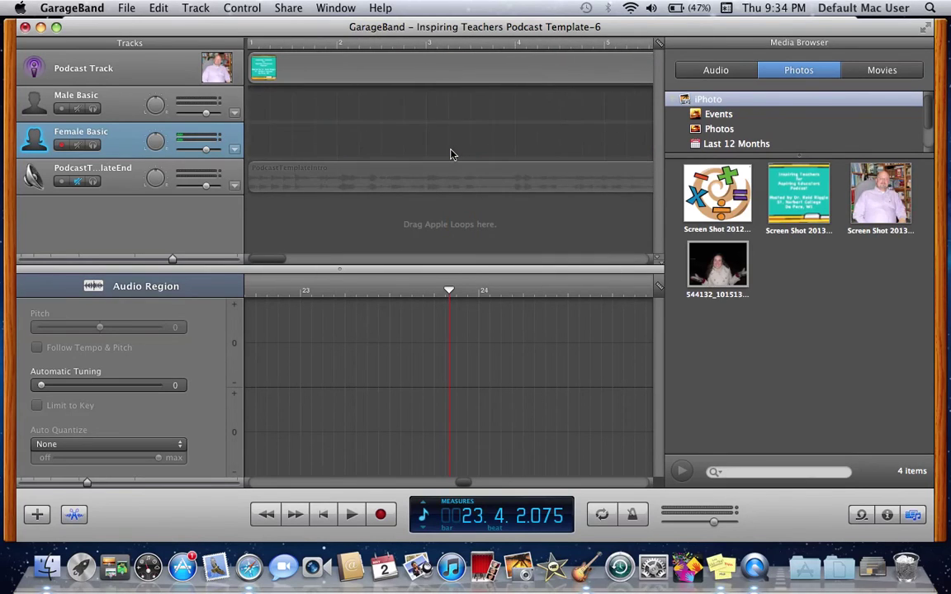
click(78, 185)
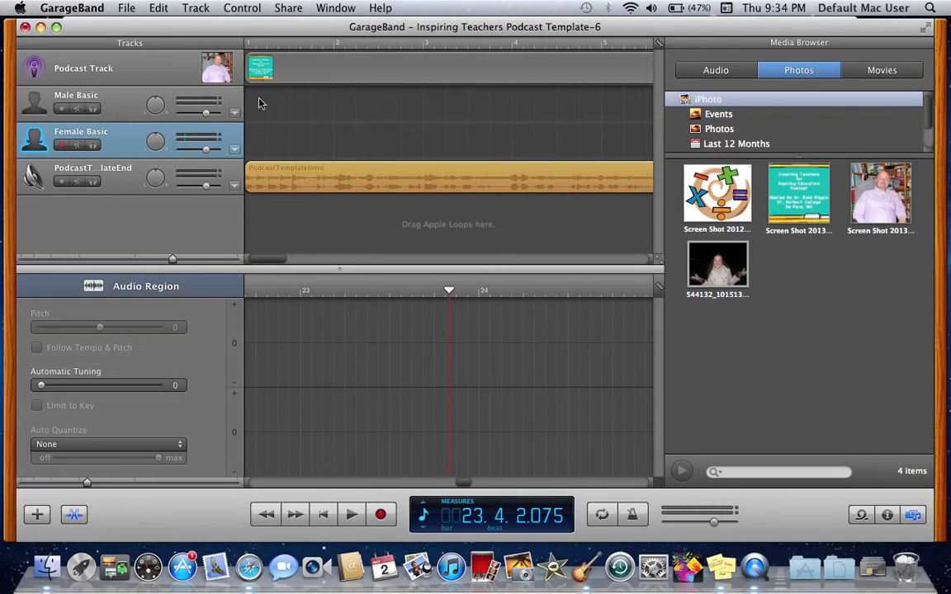
- Save As to the Desktop as the student's name plus 'Inspiring Teachers Podcast', fixing the typos
click(132, 7)
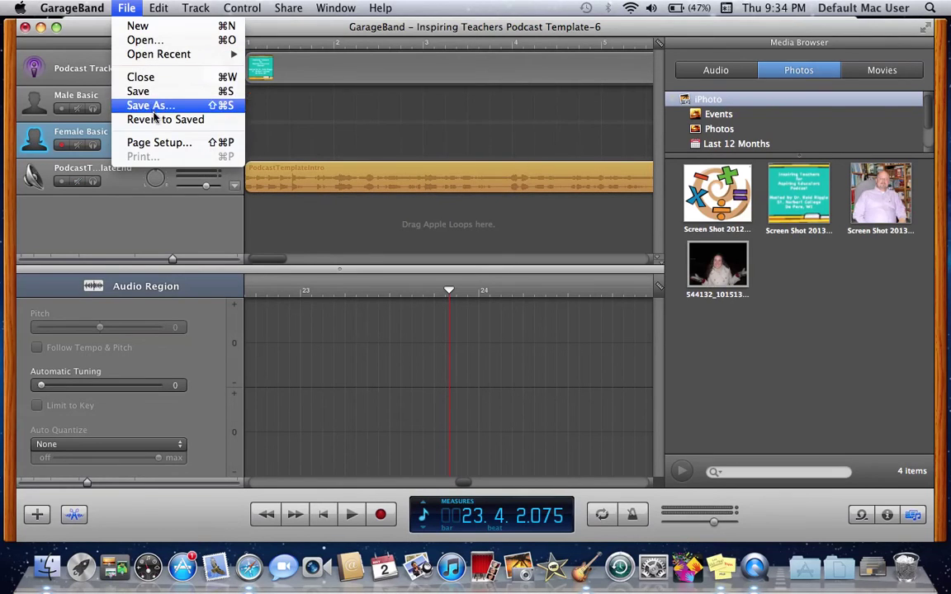
click(151, 105)
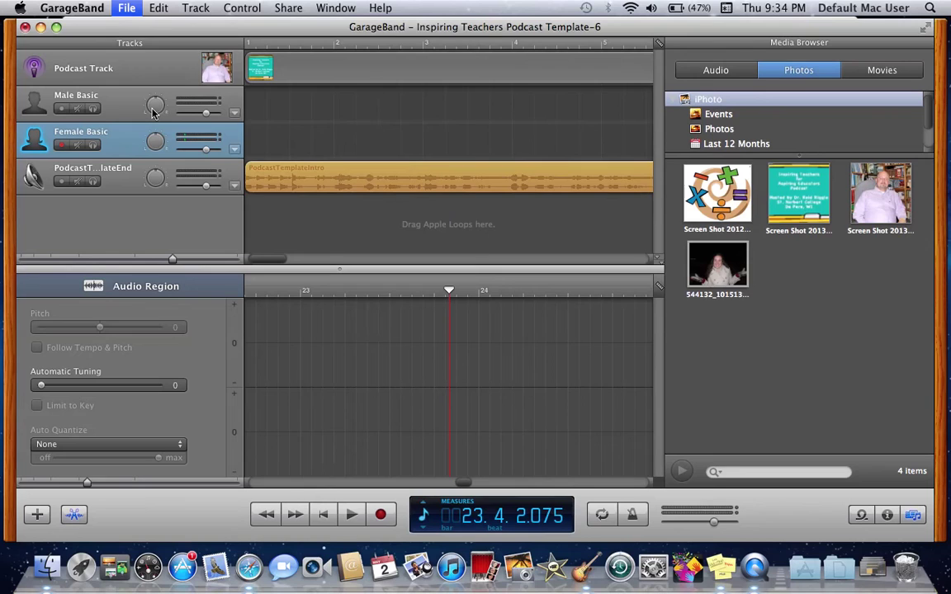
key(super+alt+l)
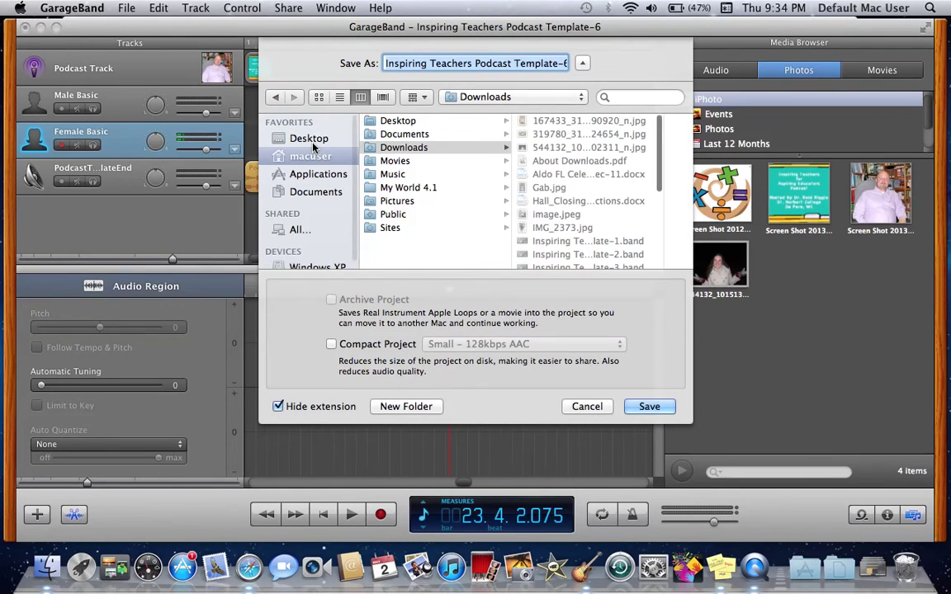
click(314, 141)
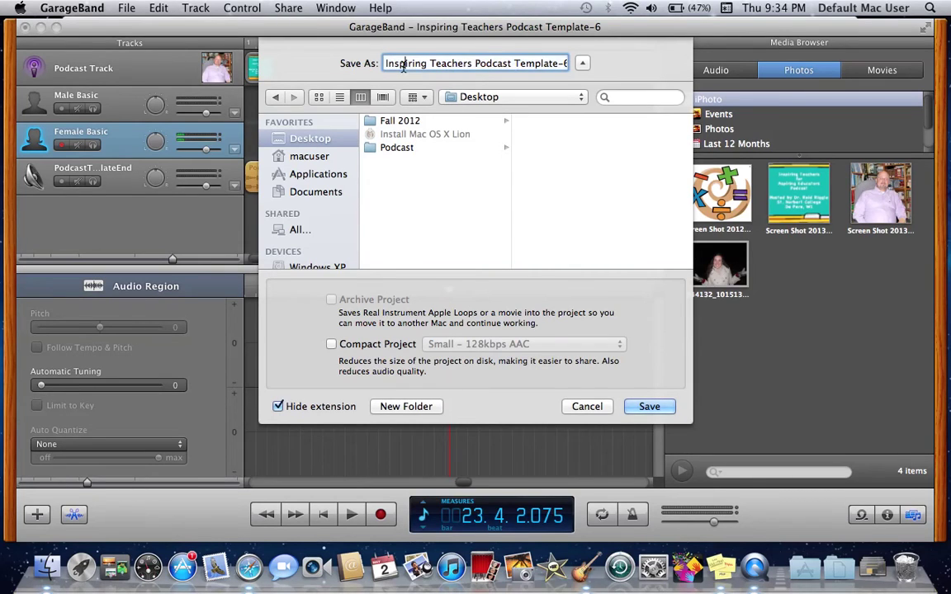
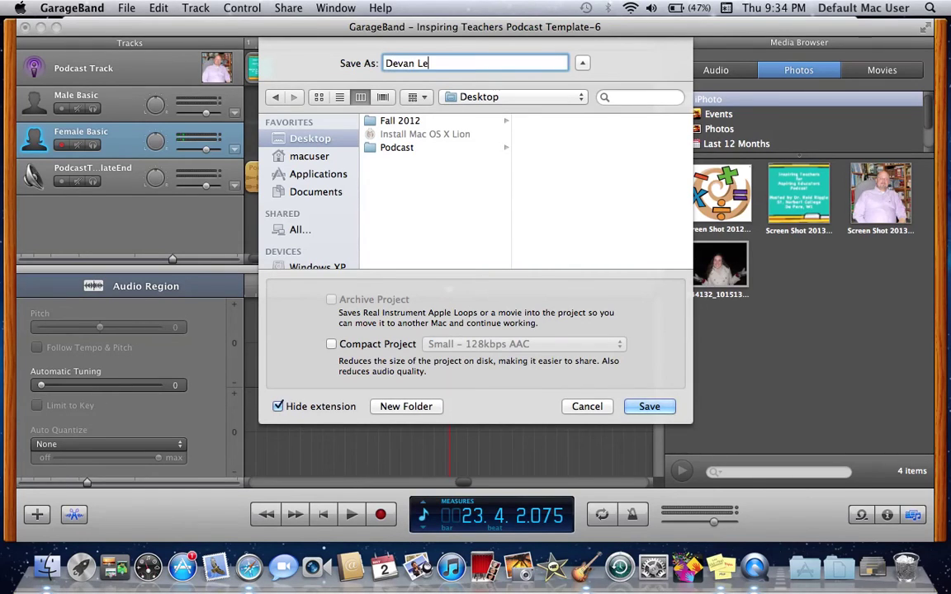
text(Podcast)
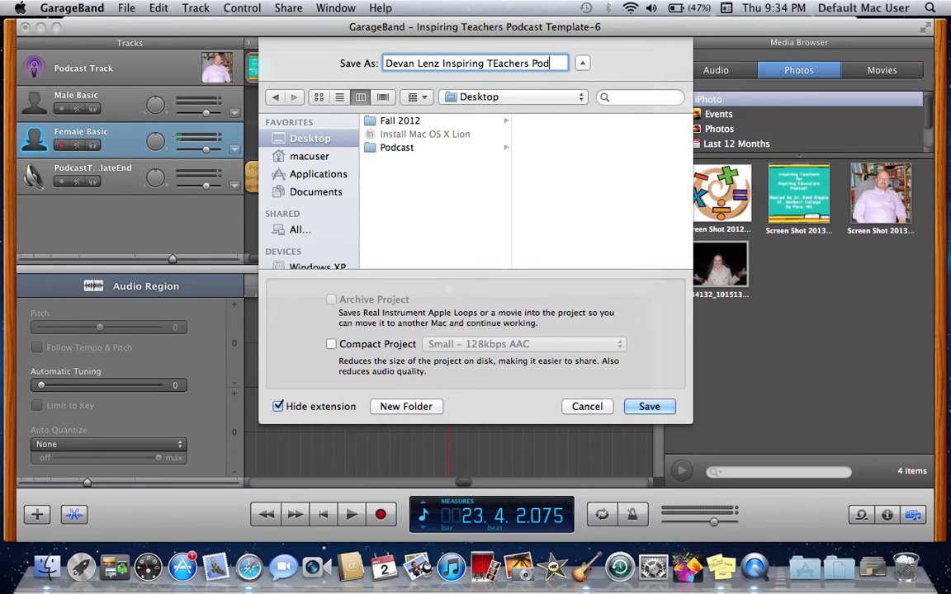
click(495, 63)
key(BackSpace)
text(e)
click(644, 405)
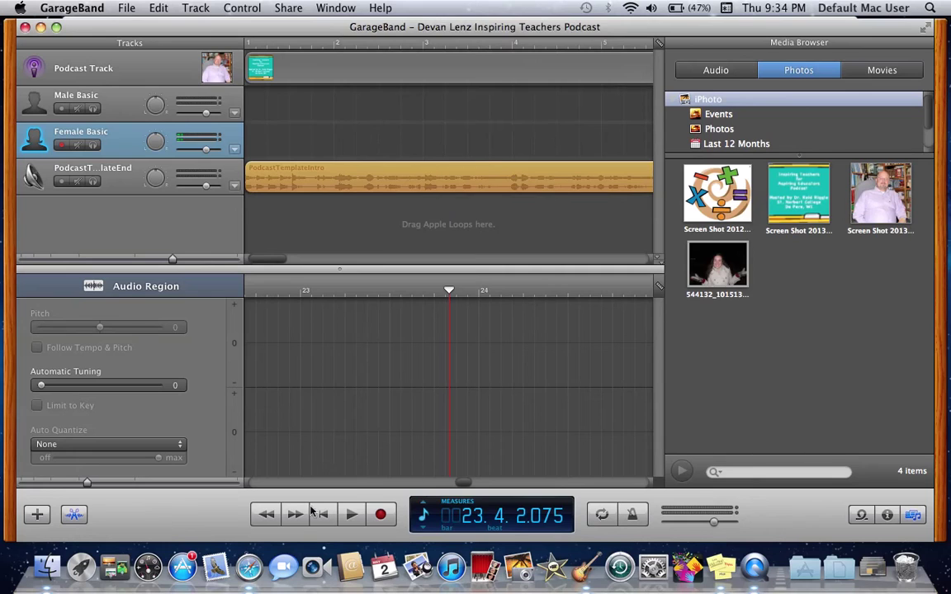
- In Safari, open the 'Finished Inspiring Teachers Podcast--Submit here!!' assignment's Edit my submission page
click(248, 567)
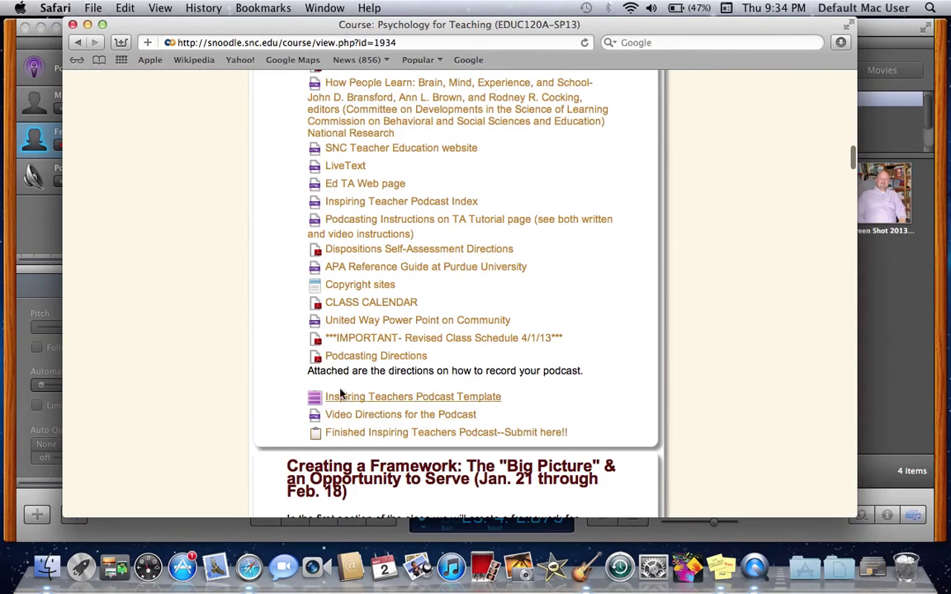
click(356, 432)
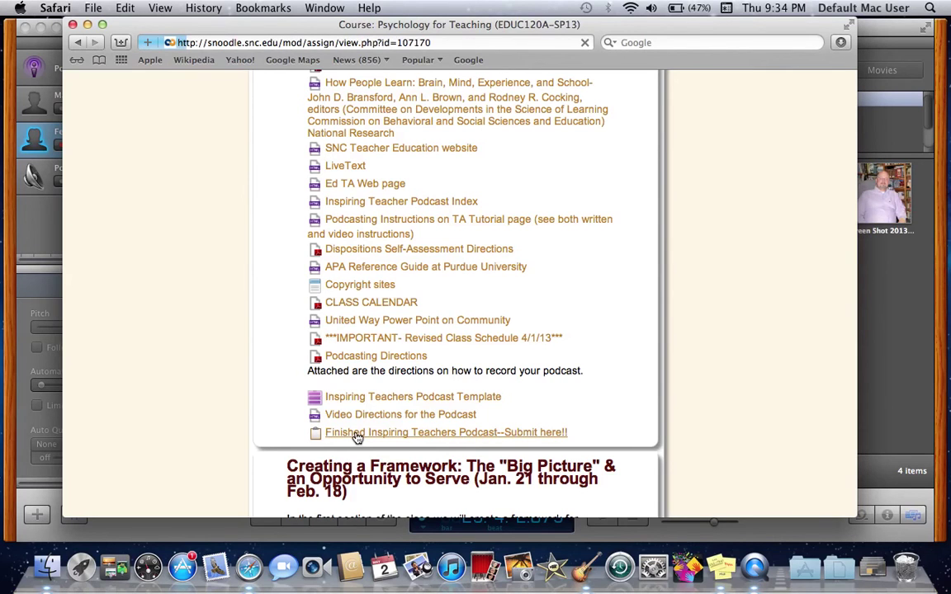
scroll(388, 378, down, 5)
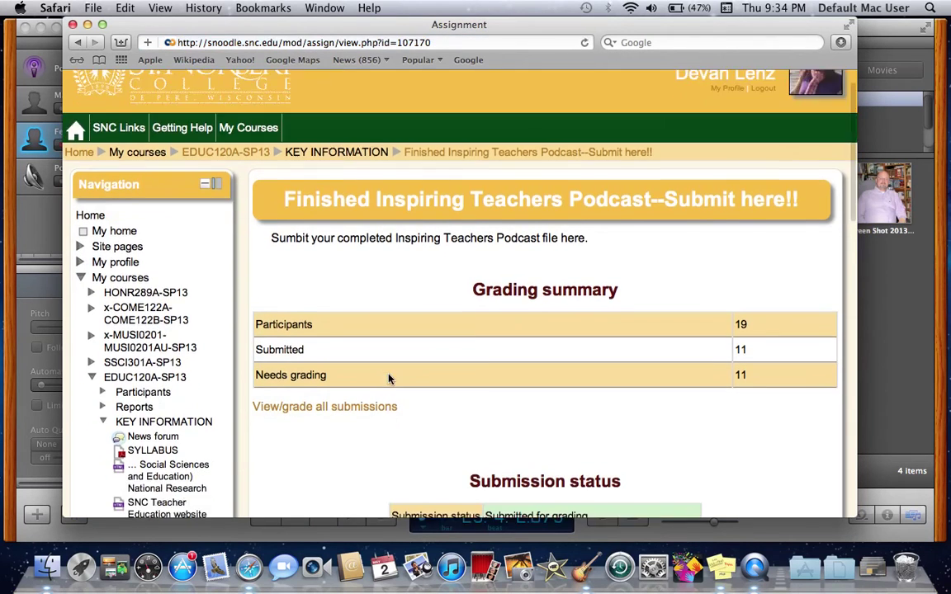
click(295, 474)
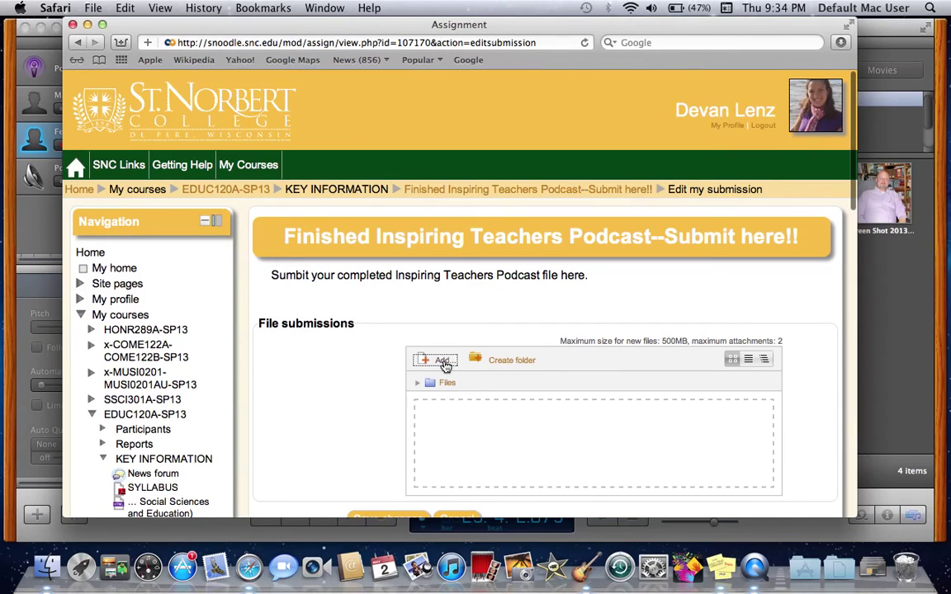
- Upload the Inspiring Teachers Podcast project file from the Desktop into the file submissions area
click(445, 363)
click(479, 258)
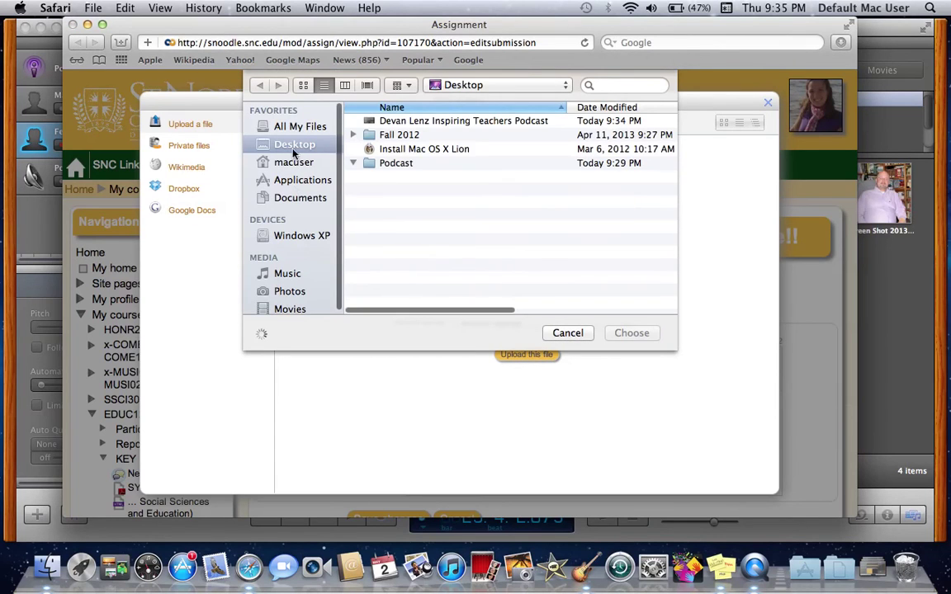
click(462, 120)
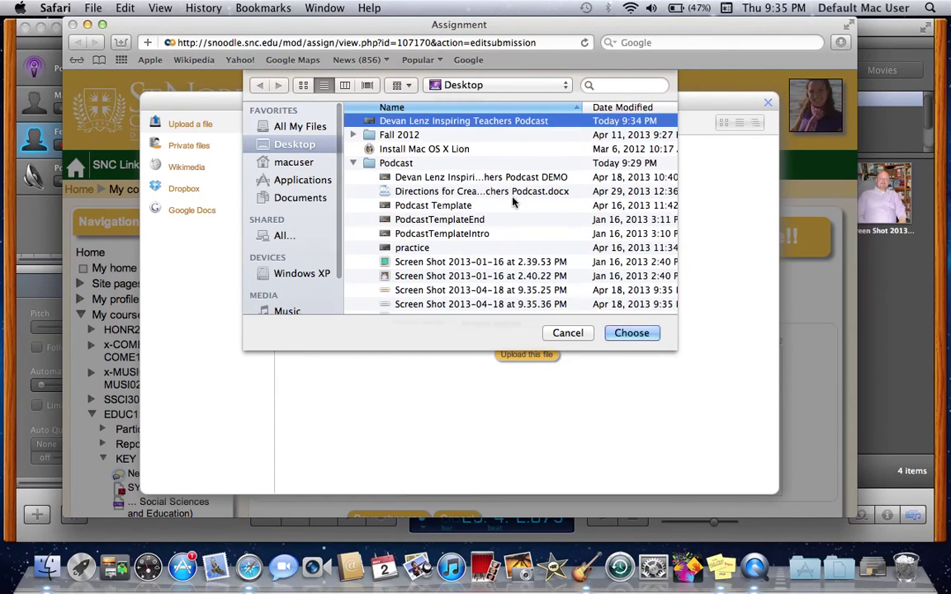
click(631, 333)
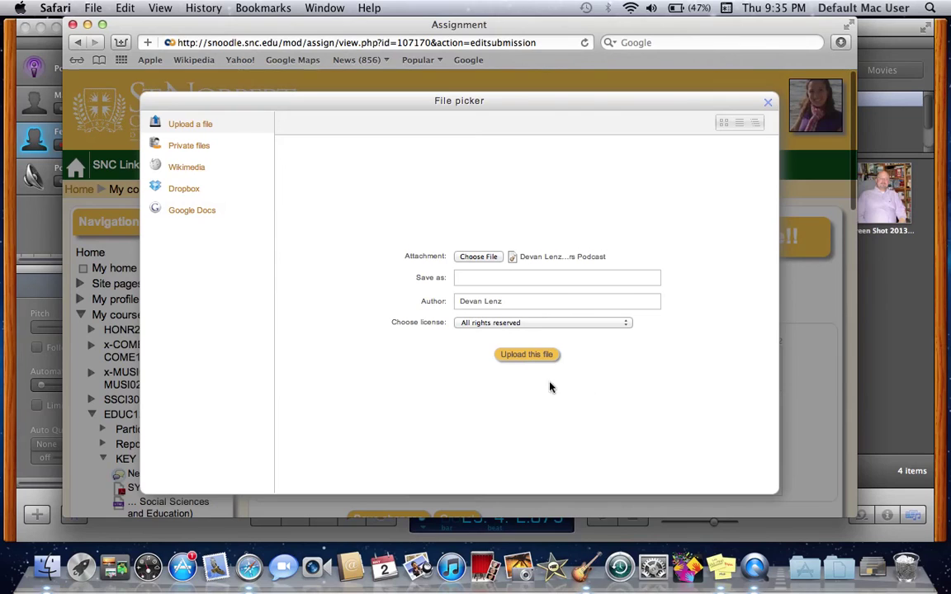
click(531, 355)
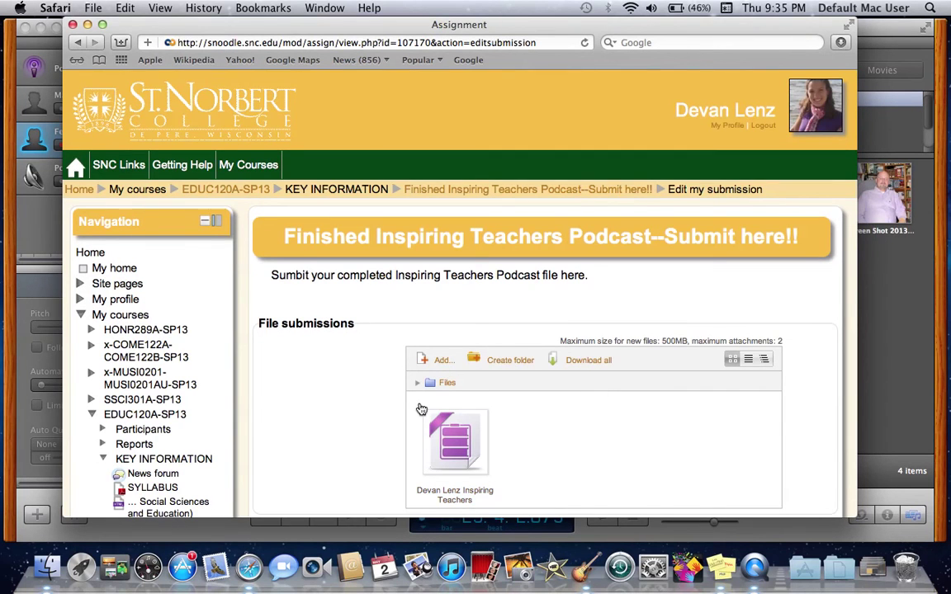
- Save changes and confirm the submission status reads Submitted for grading
scroll(365, 408, down, 3)
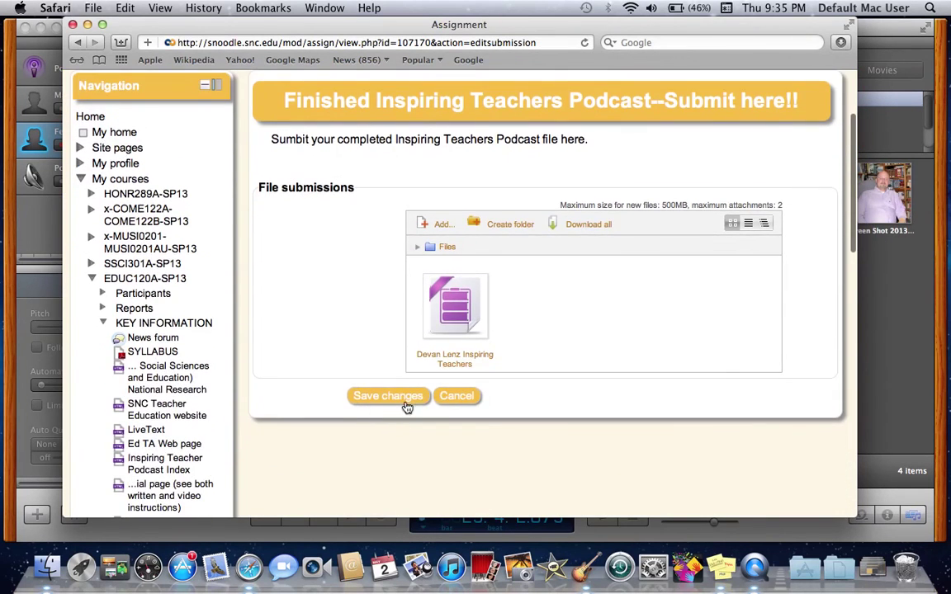
click(398, 397)
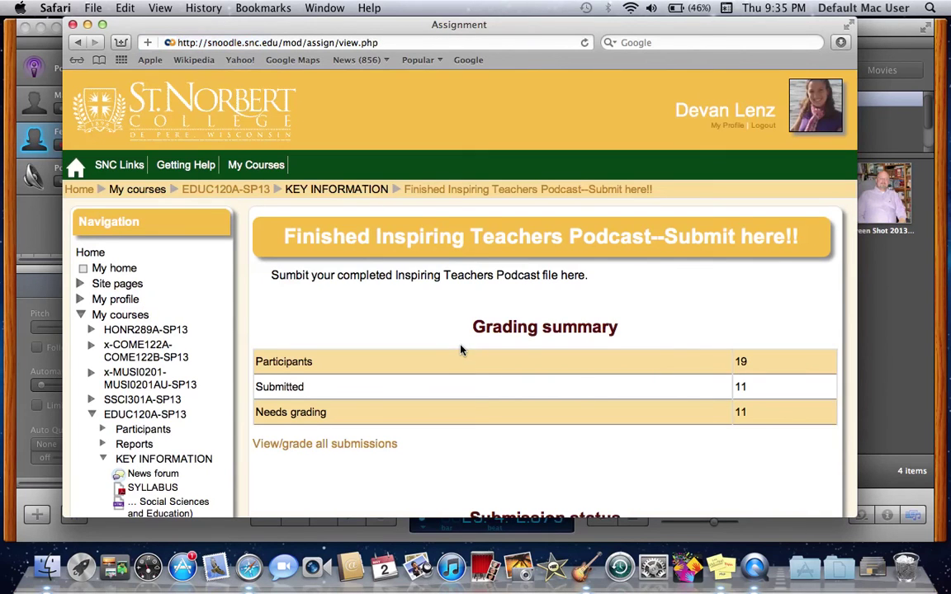
scroll(419, 417, down, 2)
scroll(568, 454, down, 2)
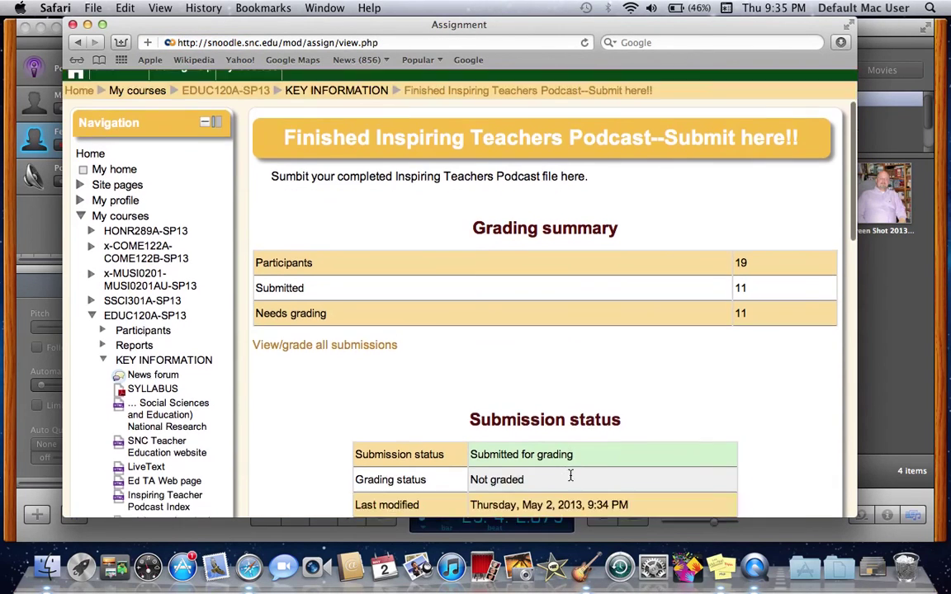
scroll(569, 474, up, 5)
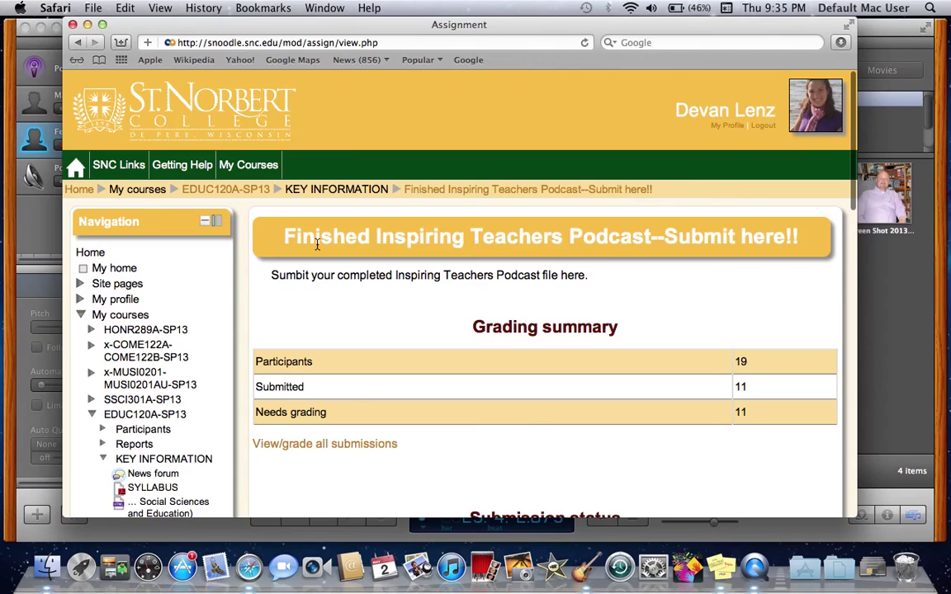